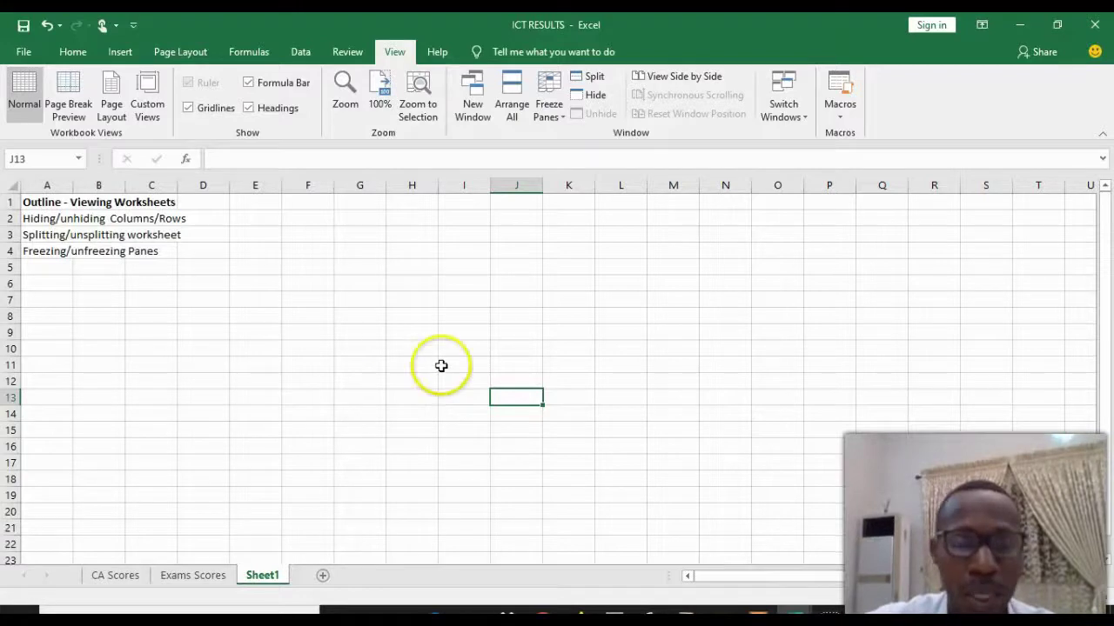
Step: Switch to the Exams Scores sheet and bring the result table's header into view
{"action": "left_click", "coordinate": [207, 577]}
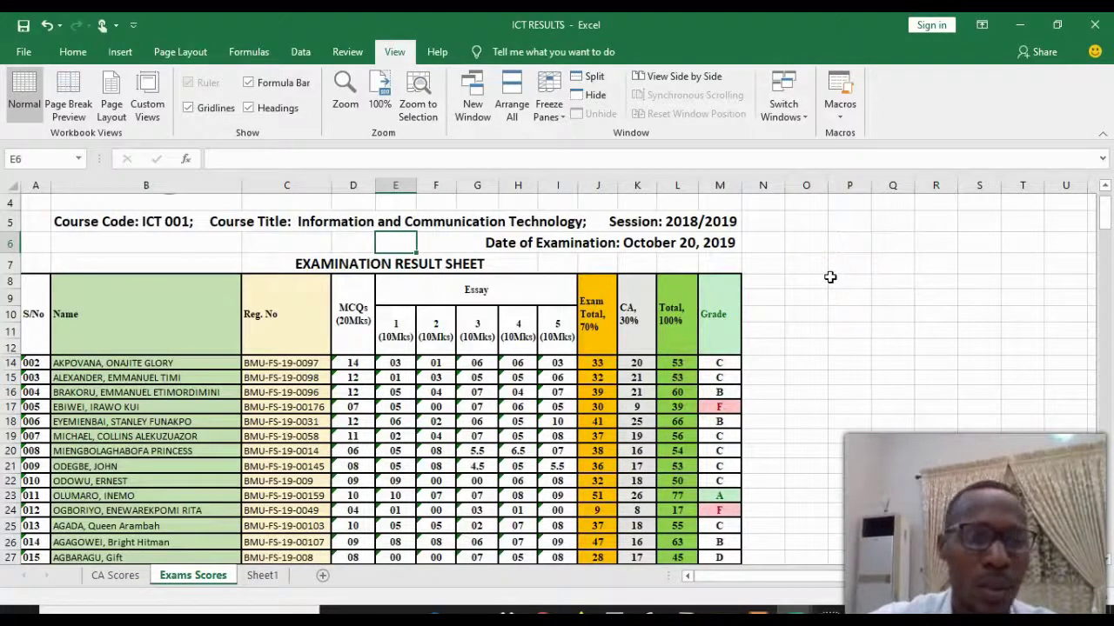
{"action": "scroll", "coordinate": [839, 274], "scroll_direction": "up", "scroll_amount": 1}
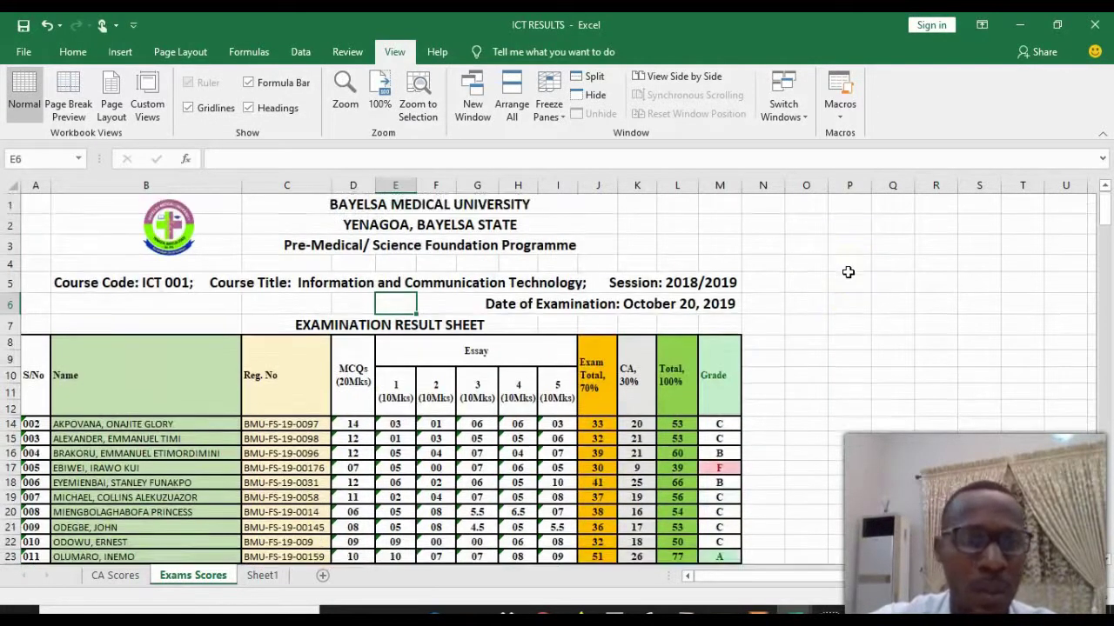
{"action": "scroll", "coordinate": [848, 273], "scroll_direction": "down", "scroll_amount": 2}
{"action": "scroll", "coordinate": [849, 273], "scroll_direction": "up", "scroll_amount": 1}
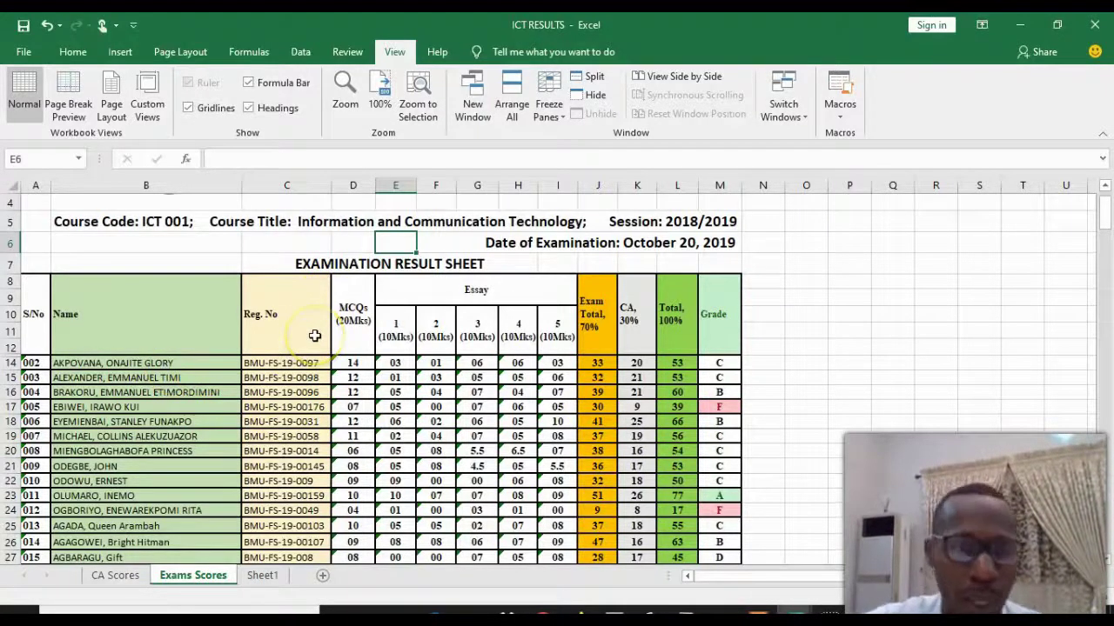
{"action": "left_click", "coordinate": [137, 185]}
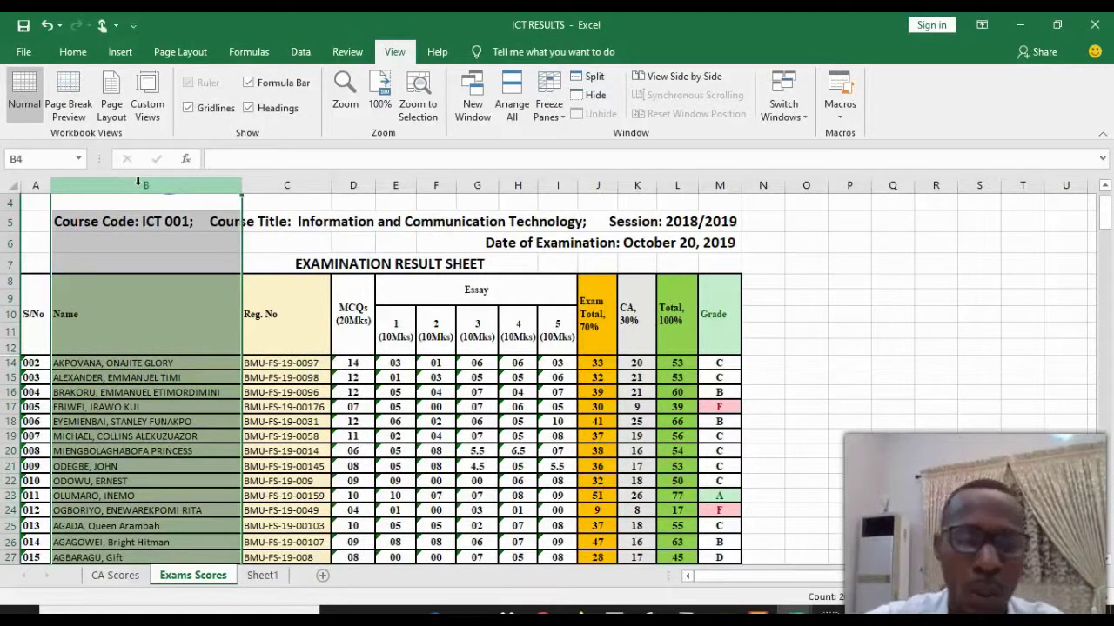
{"action": "right_click", "coordinate": [125, 186]}
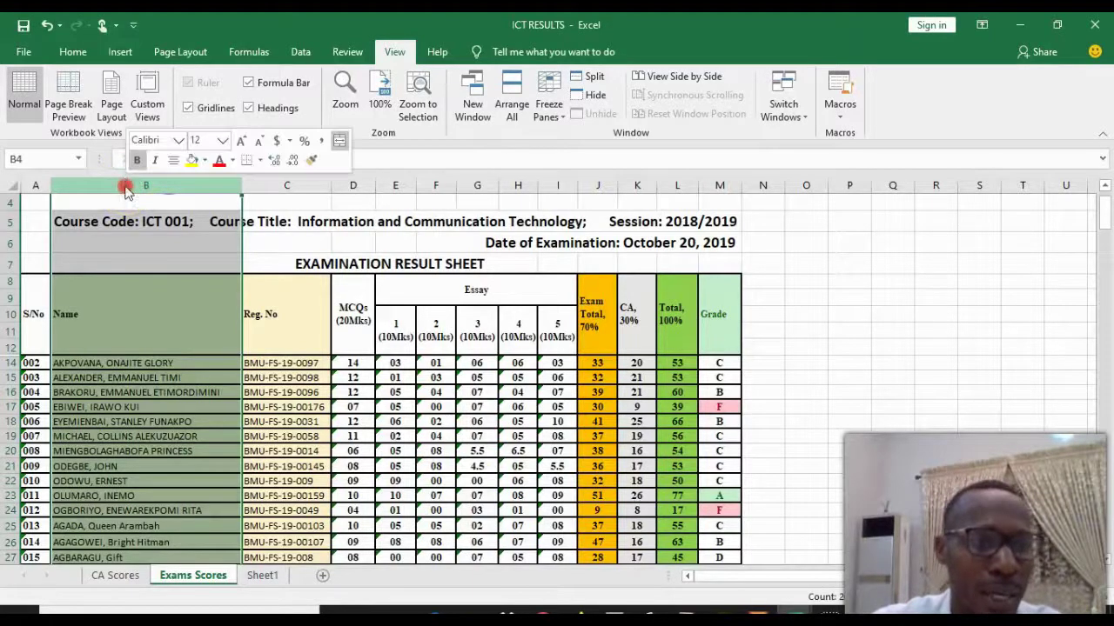
{"action": "left_click", "coordinate": [169, 398]}
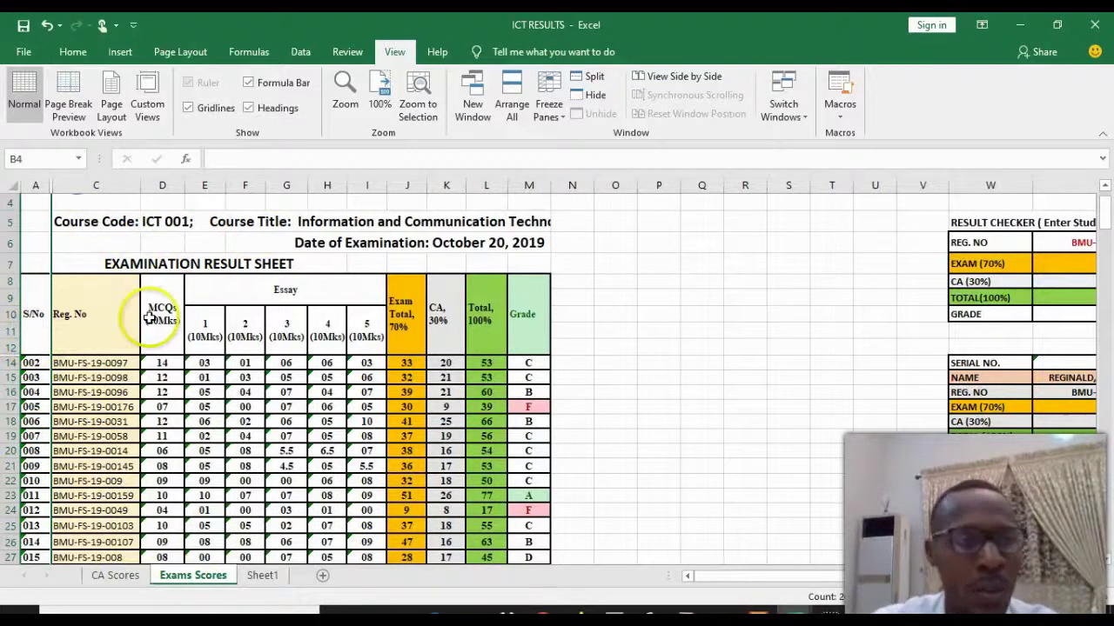
{"action": "left_click", "coordinate": [12, 185]}
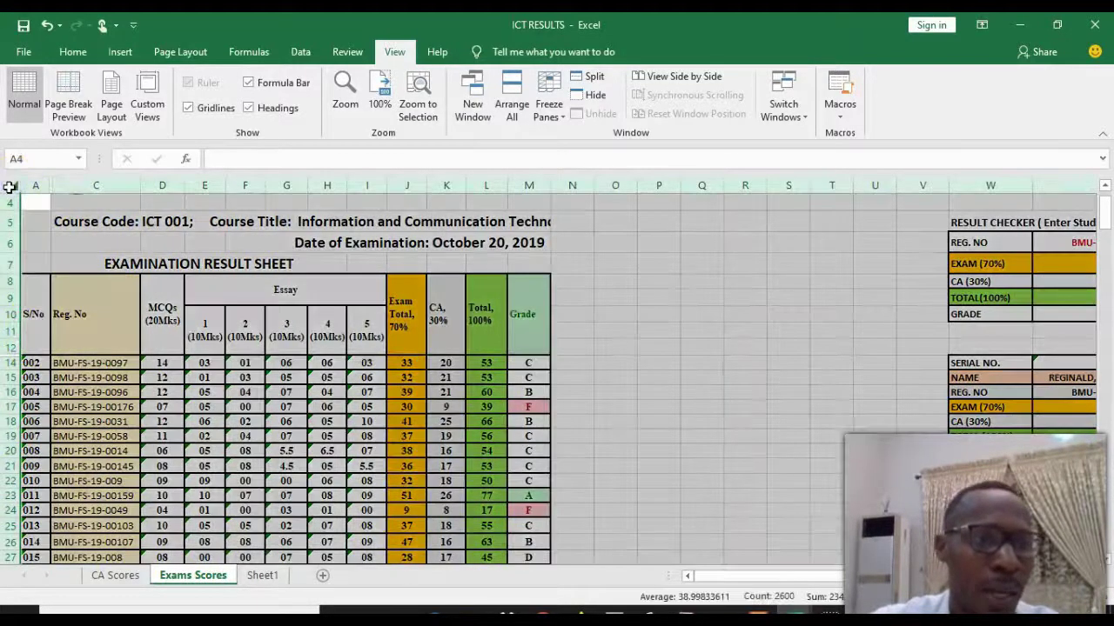
{"action": "right_click", "coordinate": [70, 186]}
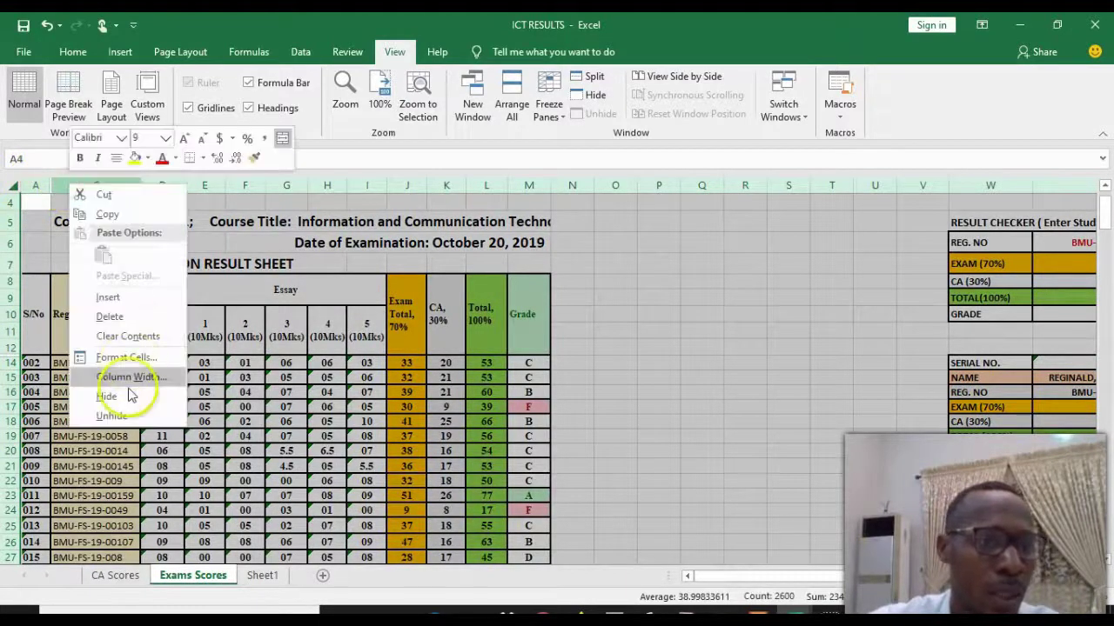
{"action": "left_click", "coordinate": [112, 416]}
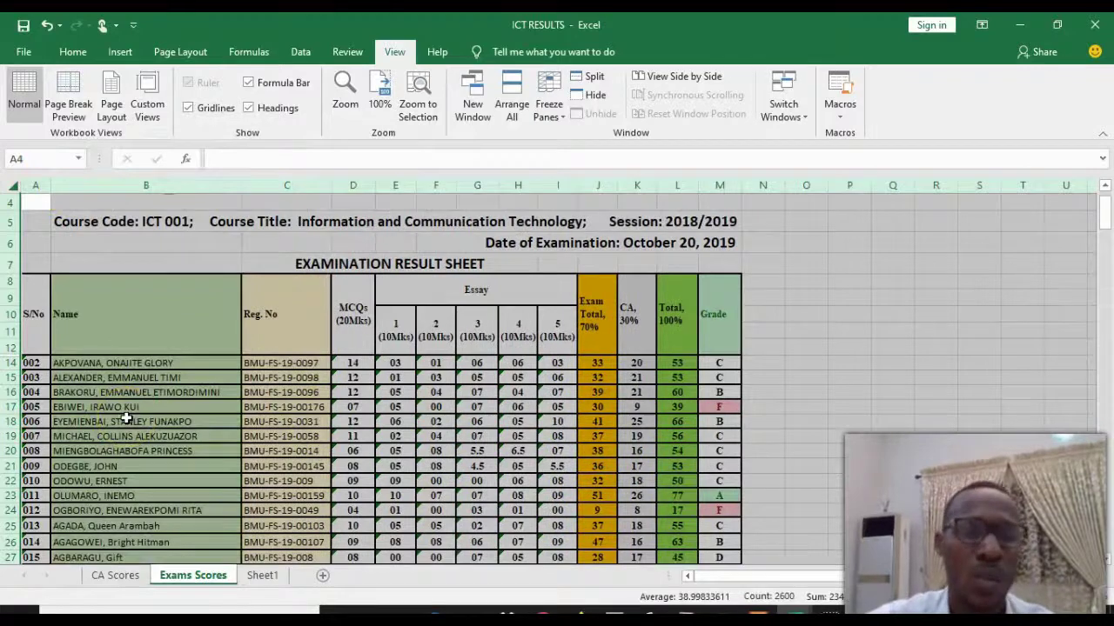
{"action": "left_click", "coordinate": [834, 310]}
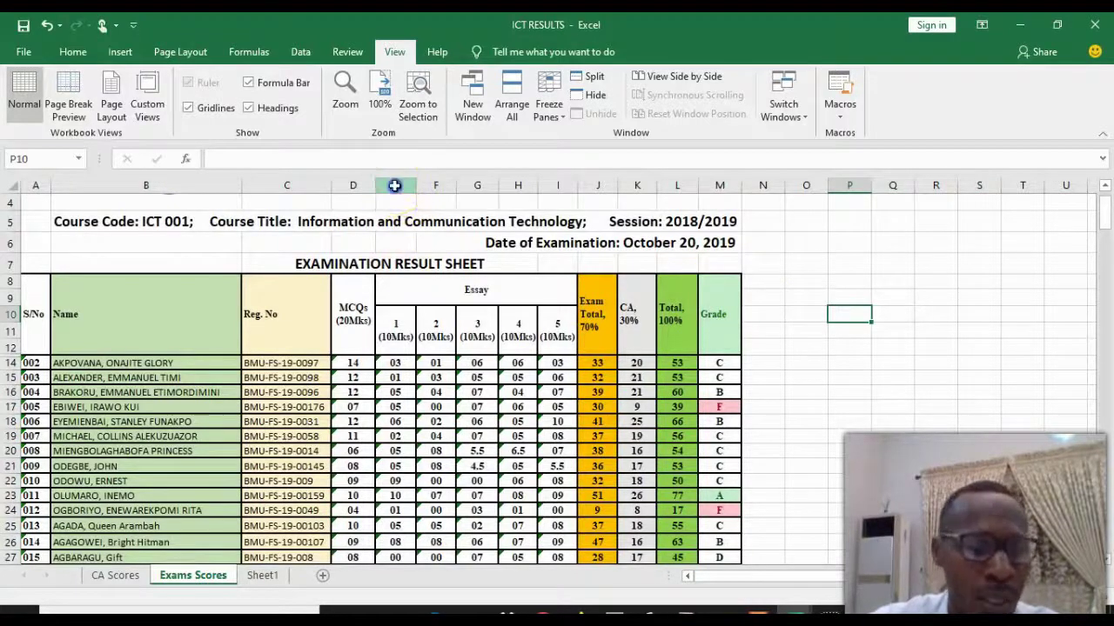
{"action": "left_click_drag", "start_coordinate": [394, 185], "coordinate": [553, 183]}
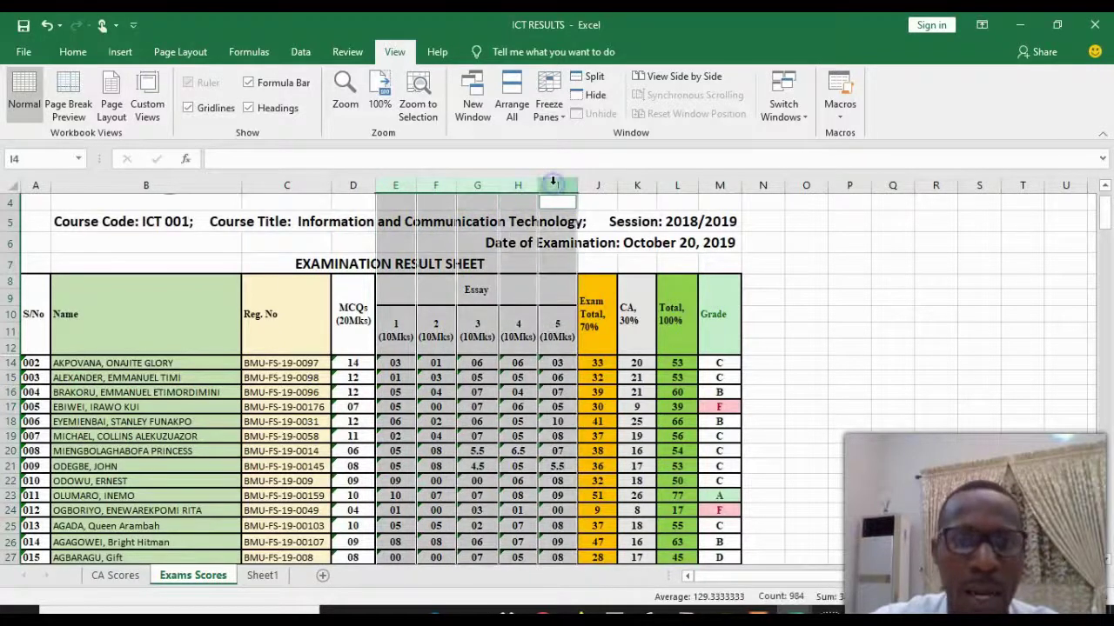
{"action": "right_click", "coordinate": [399, 185]}
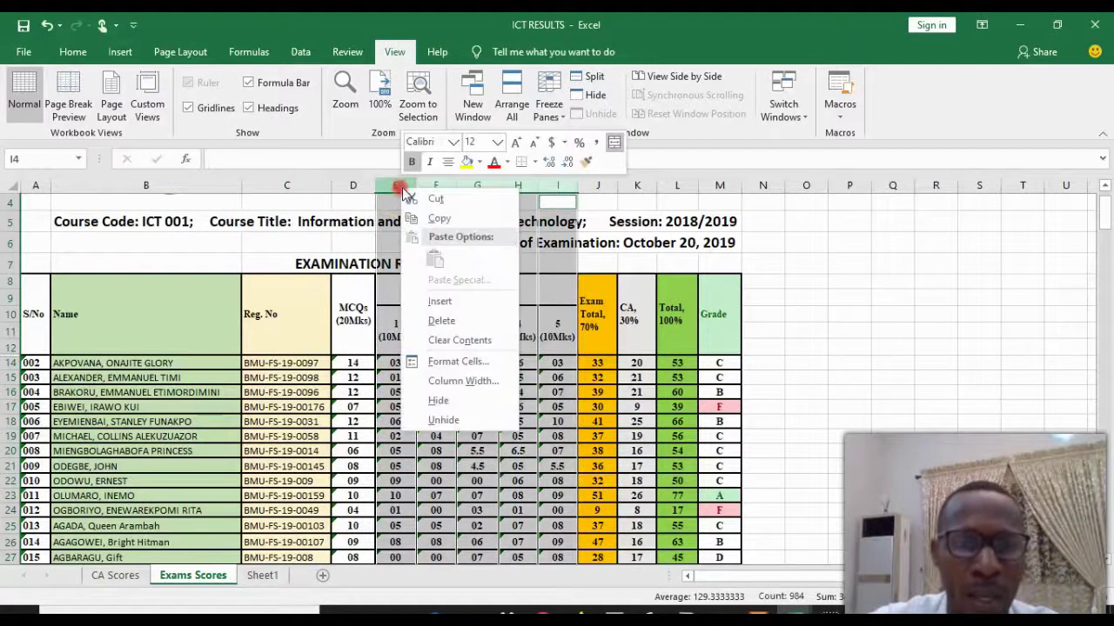
{"action": "left_click", "coordinate": [461, 399]}
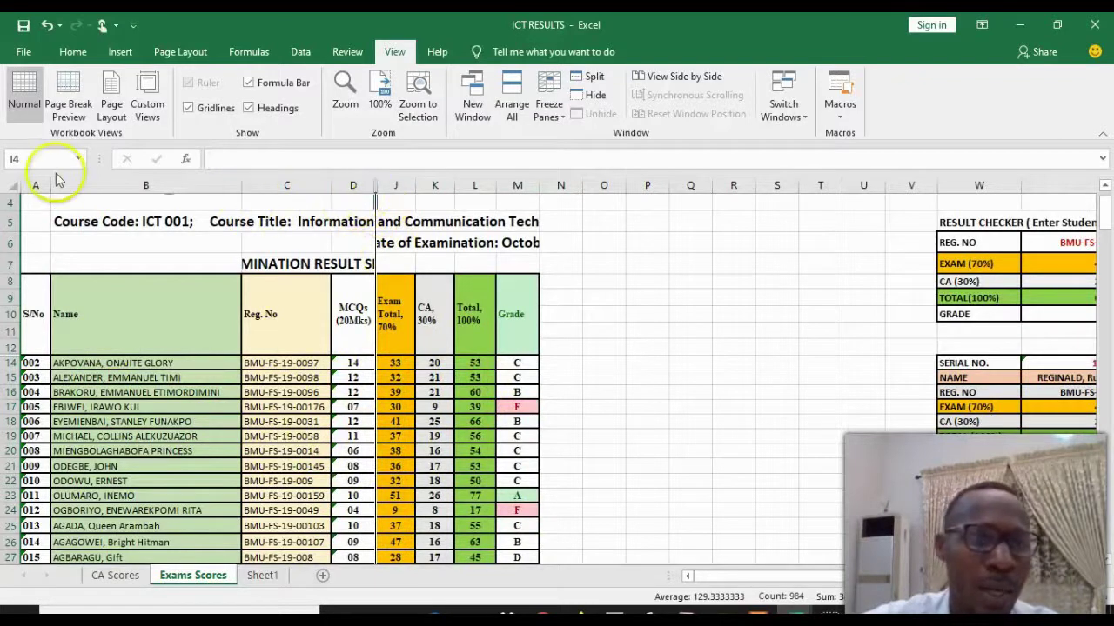
{"action": "left_click", "coordinate": [11, 186]}
{"action": "left_click", "coordinate": [118, 180]}
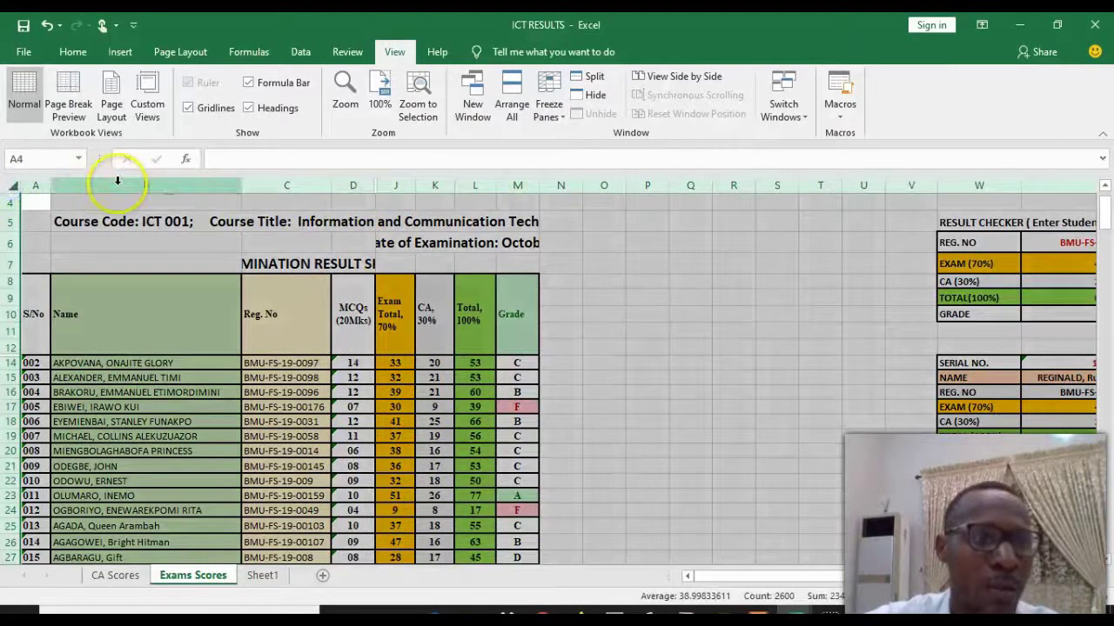
{"action": "right_click", "coordinate": [118, 180]}
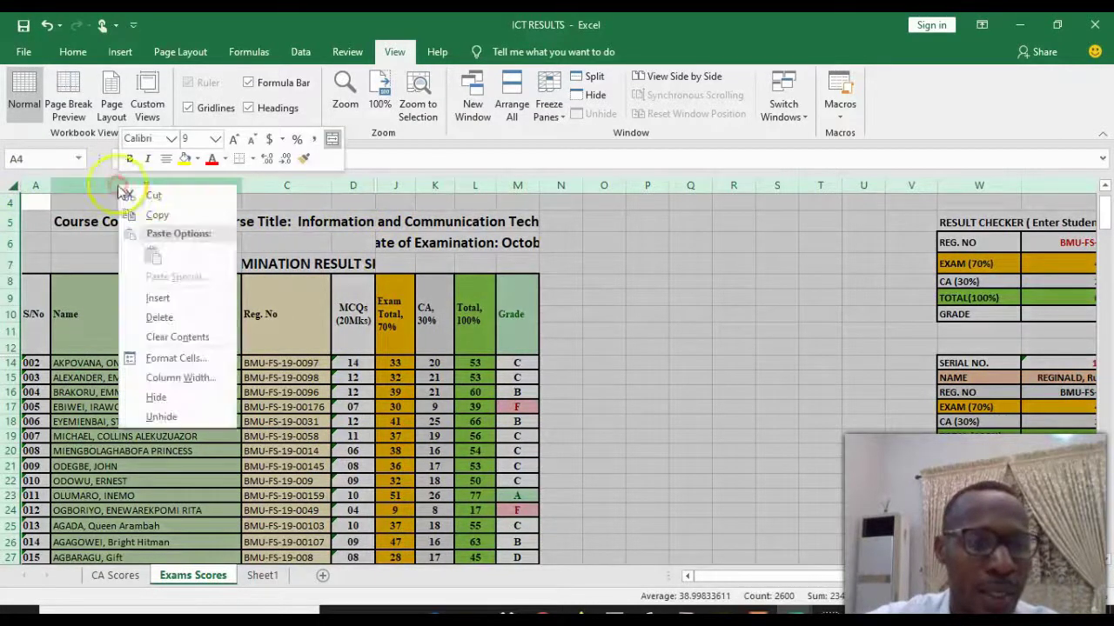
{"action": "left_click", "coordinate": [184, 416]}
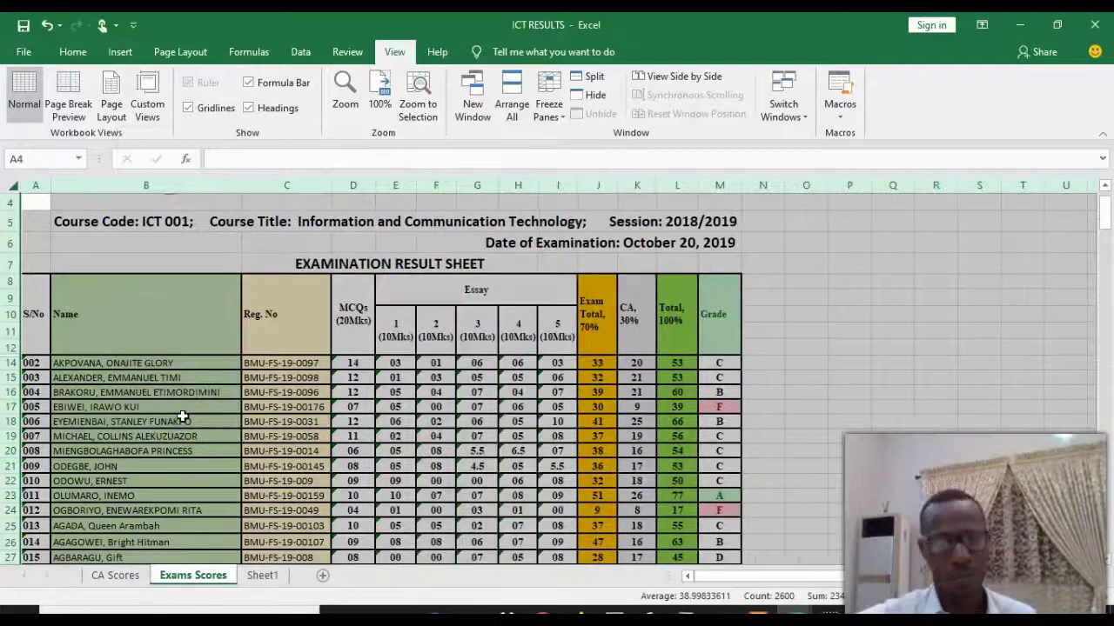
{"action": "left_click", "coordinate": [846, 300]}
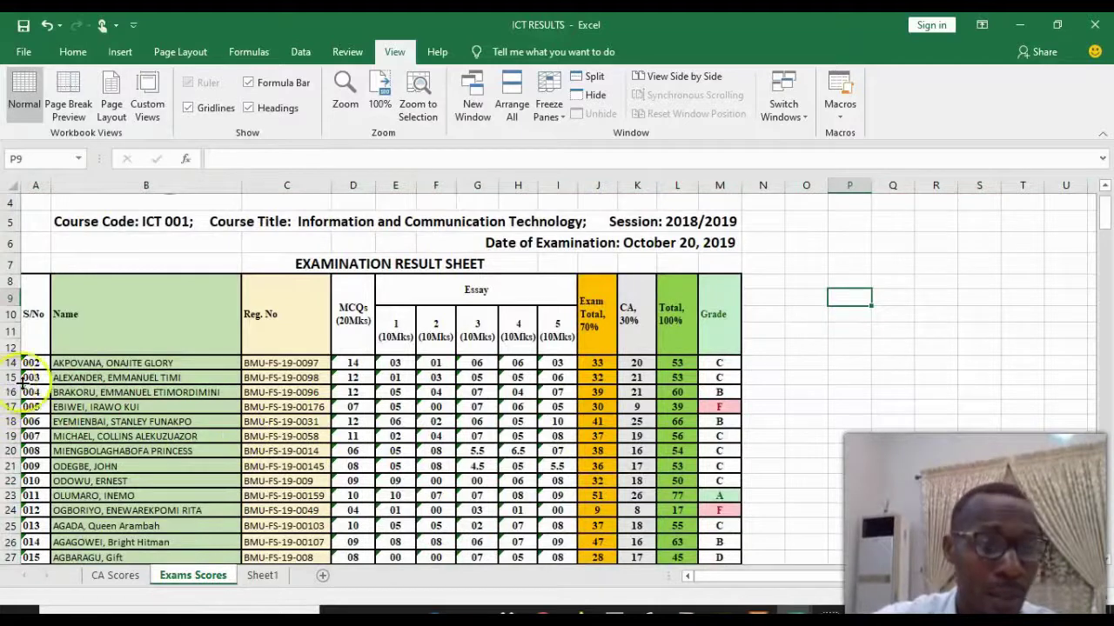
Step: Scroll to the top of Exams Scores and hide row 17
{"action": "scroll", "coordinate": [137, 373], "scroll_direction": "up", "scroll_amount": 1}
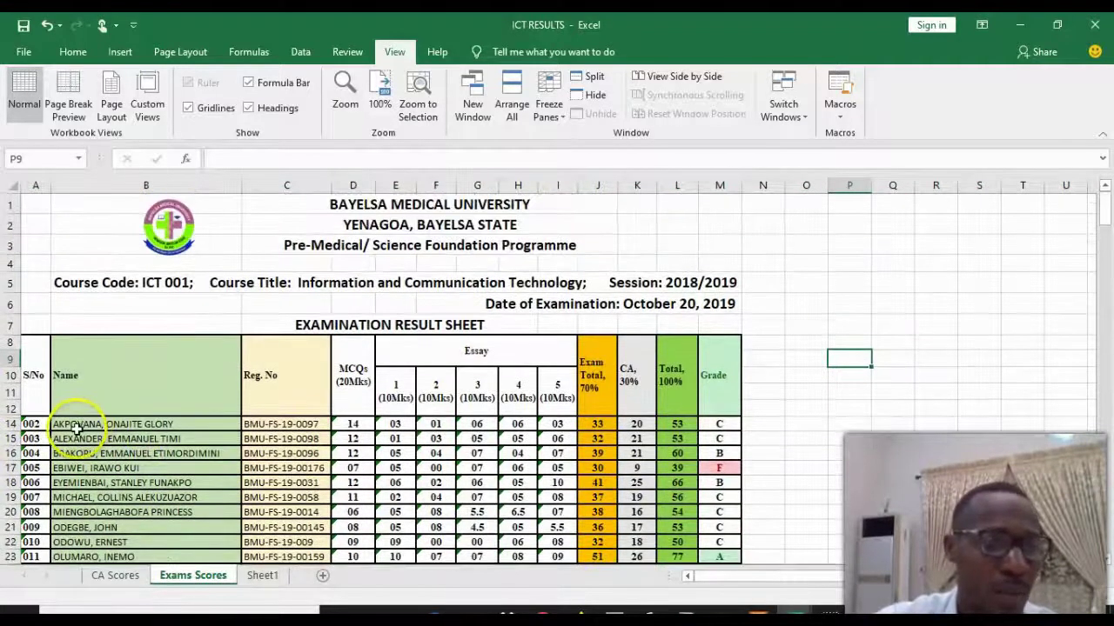
{"action": "left_click", "coordinate": [11, 468]}
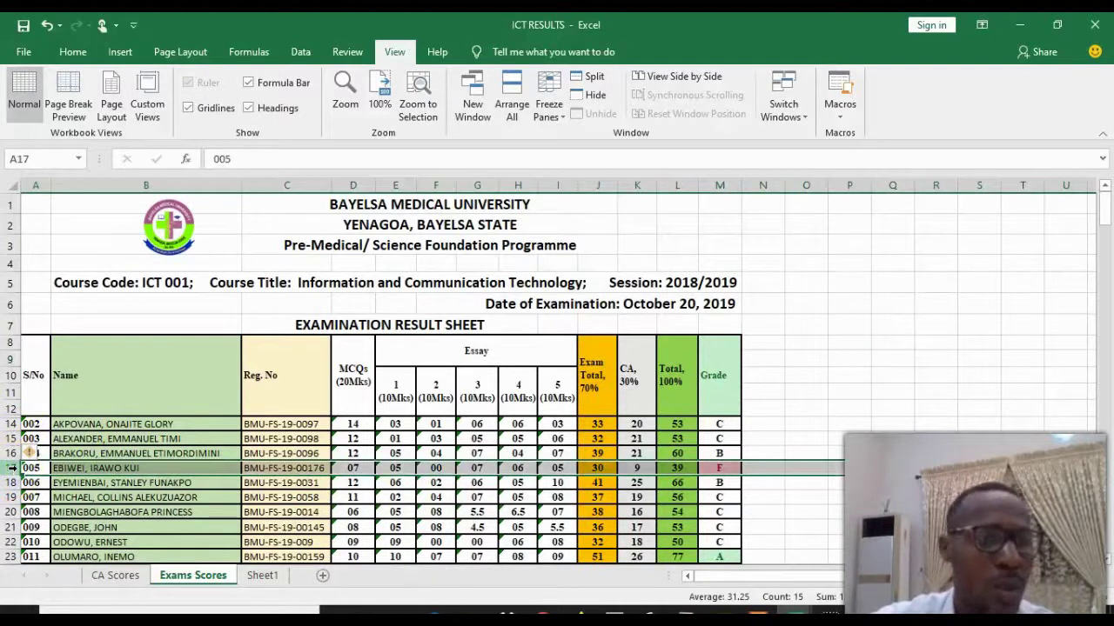
{"action": "right_click", "coordinate": [10, 468]}
{"action": "left_click", "coordinate": [42, 439]}
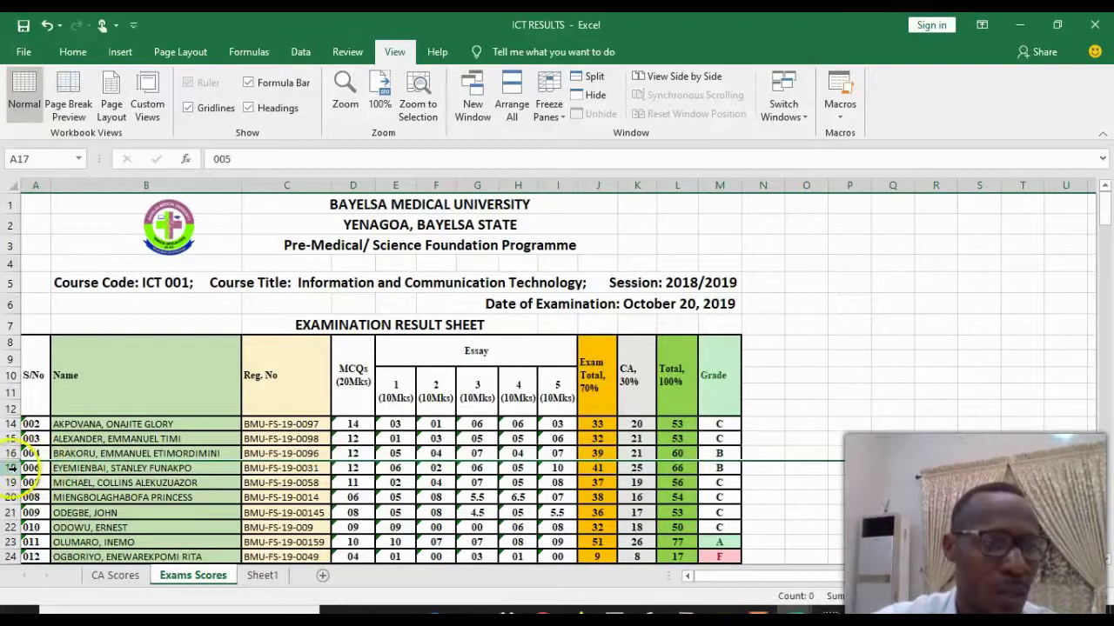
Step: Select the whole sheet, unhide rows 13 and 17, then clear the selection
{"action": "left_click", "coordinate": [9, 184]}
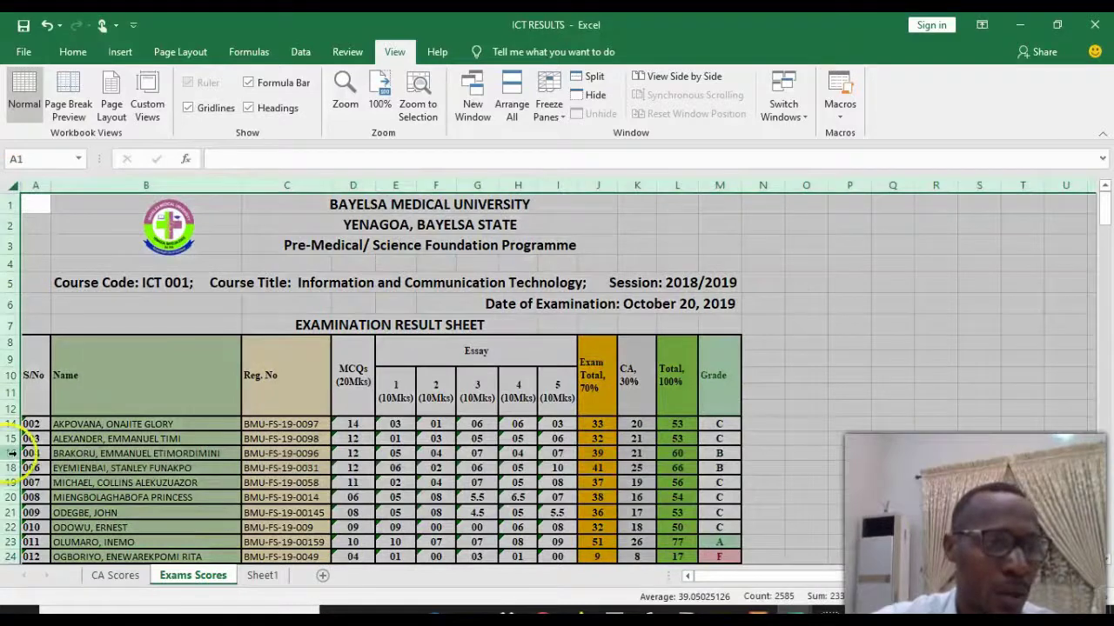
{"action": "right_click", "coordinate": [11, 453]}
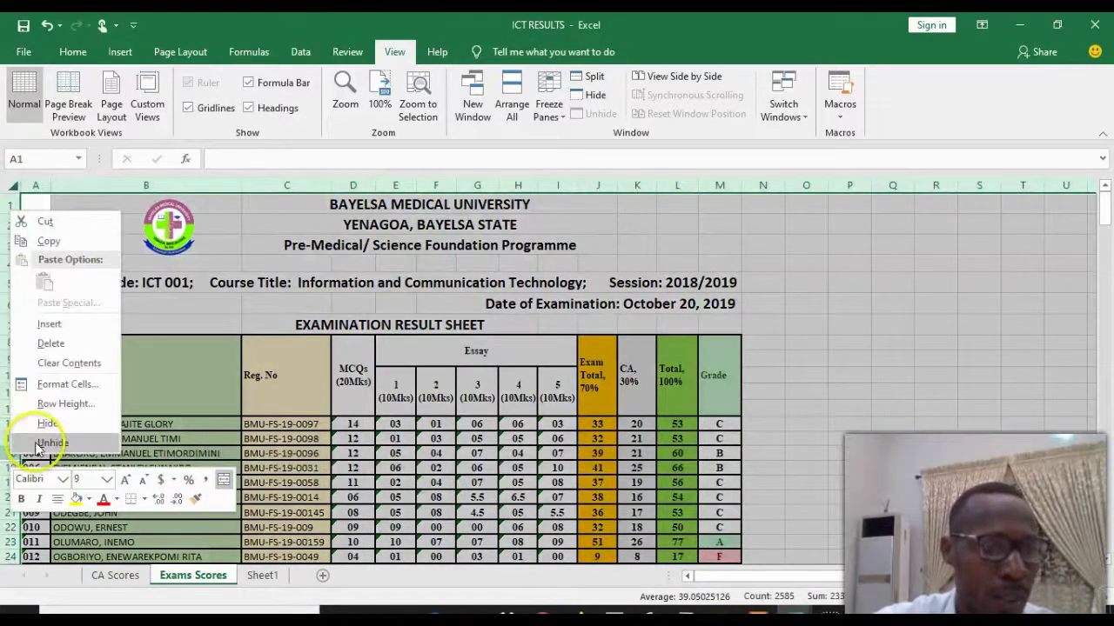
{"action": "left_click", "coordinate": [37, 444]}
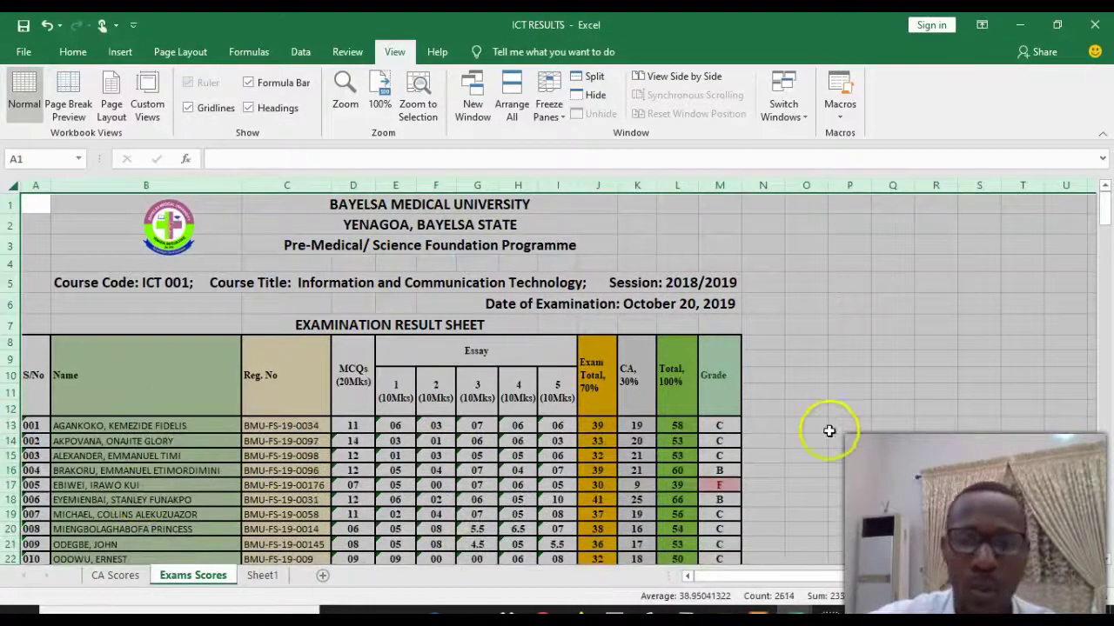
{"action": "scroll", "coordinate": [831, 429], "scroll_direction": "down", "scroll_amount": 1}
{"action": "scroll", "coordinate": [831, 429], "scroll_direction": "up", "scroll_amount": 2}
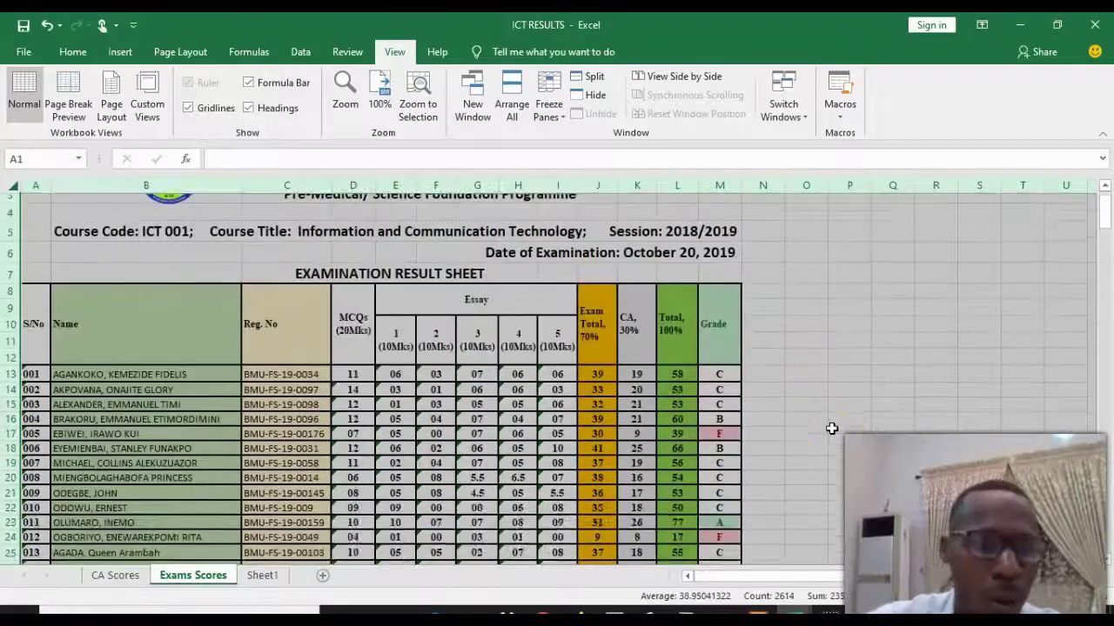
{"action": "left_click", "coordinate": [829, 429]}
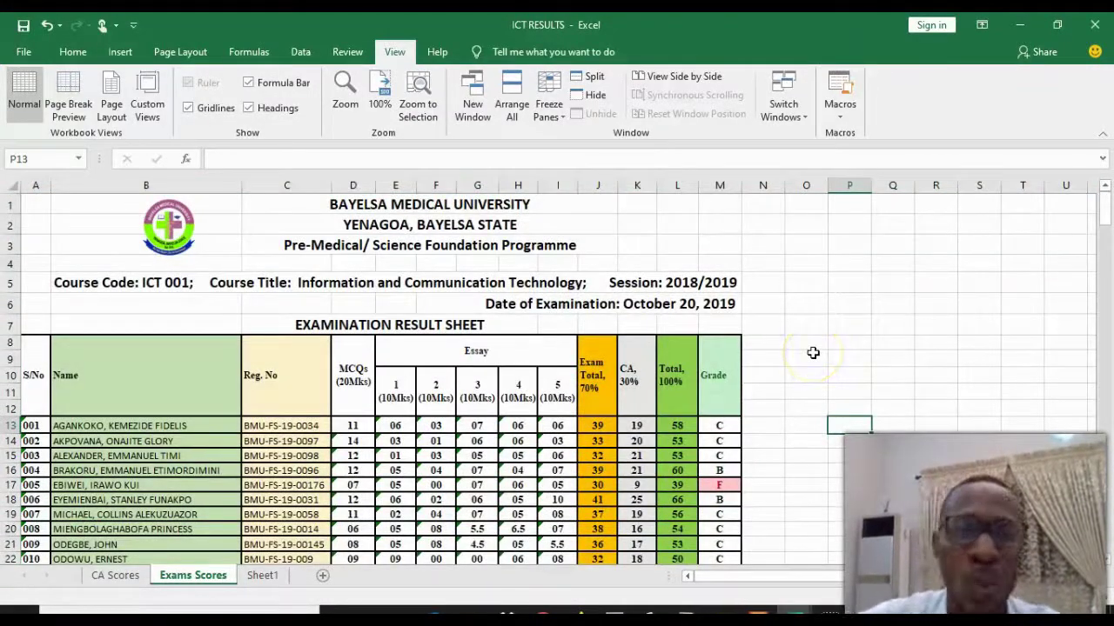
Step: Settle on column E, the first Essay column, as the split point after trying columns D and J
{"action": "scroll", "coordinate": [809, 355], "scroll_direction": "down", "scroll_amount": 1}
{"action": "scroll", "coordinate": [809, 356], "scroll_direction": "up", "scroll_amount": 1}
{"action": "scroll", "coordinate": [808, 355], "scroll_direction": "down", "scroll_amount": 1}
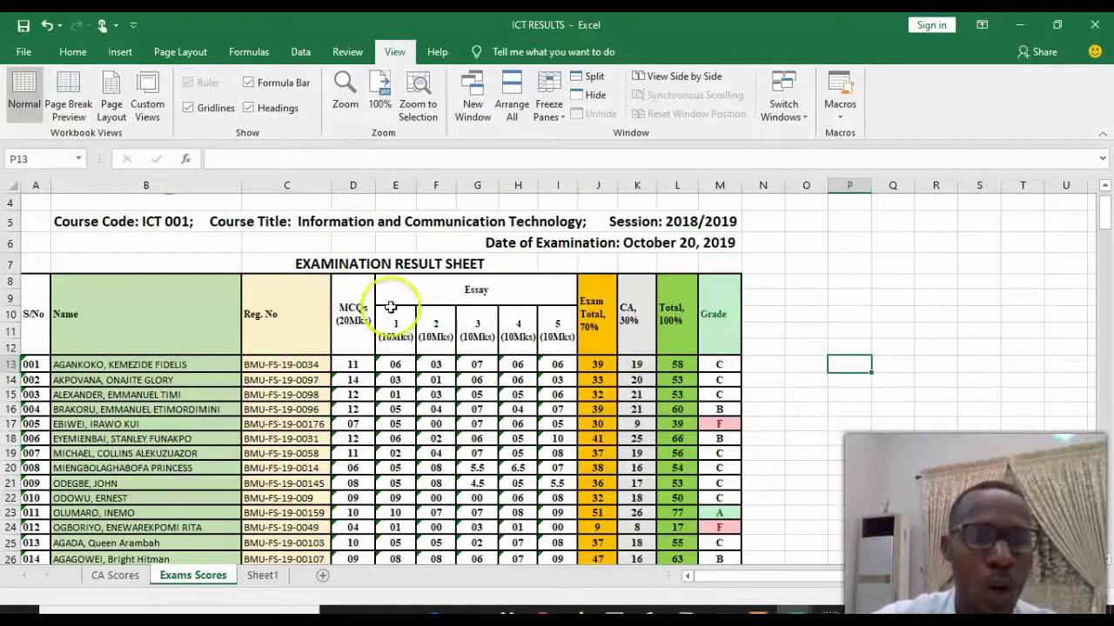
{"action": "left_click", "coordinate": [351, 185]}
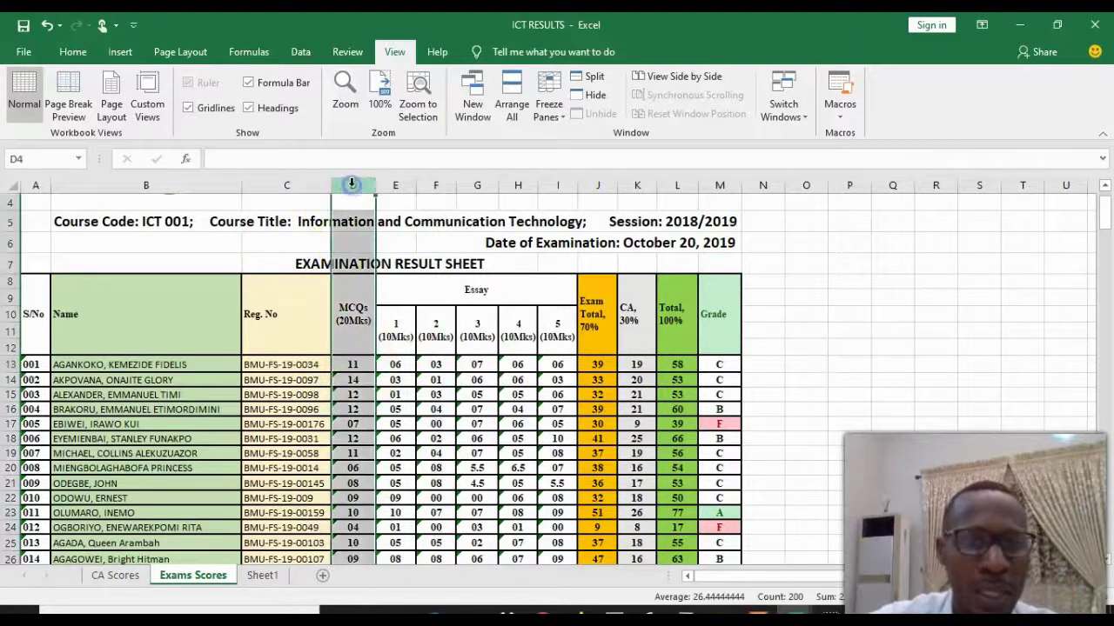
{"action": "left_click", "coordinate": [603, 183]}
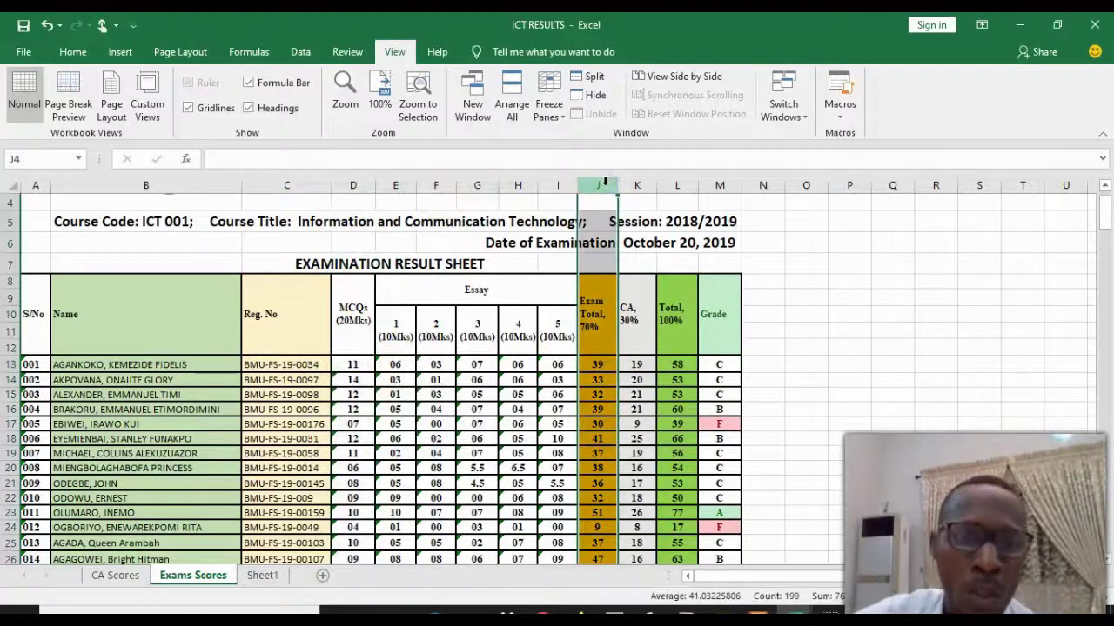
{"action": "left_click", "coordinate": [396, 185]}
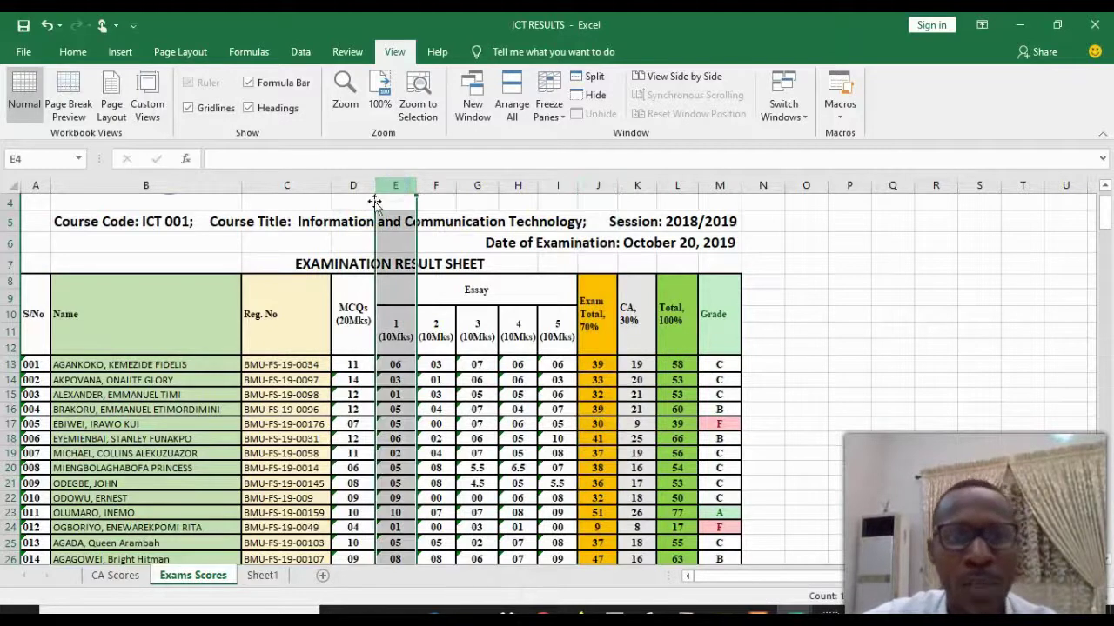
{"action": "left_click", "coordinate": [392, 189]}
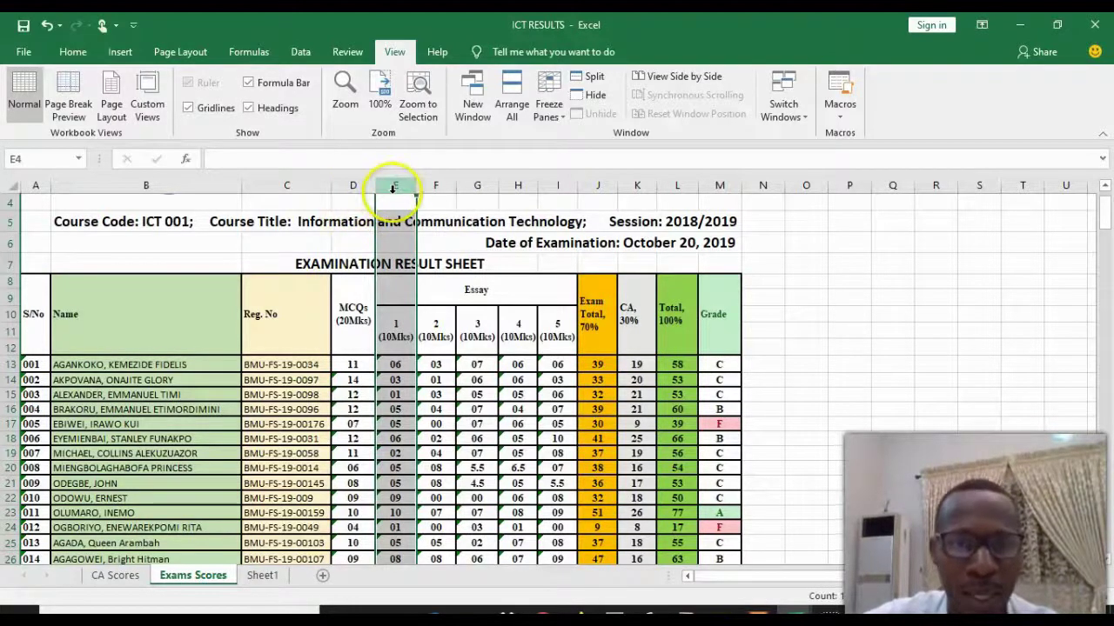
{"action": "left_click", "coordinate": [394, 53]}
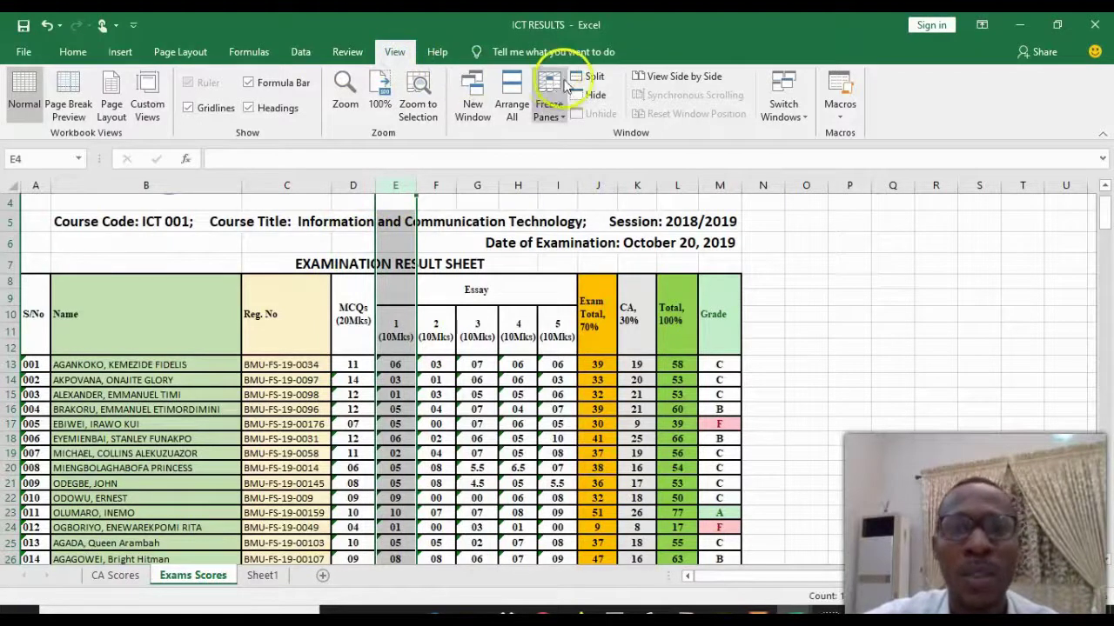
Step: Split Exams Scores into two panes at column E and scroll each pane independently
{"action": "left_click", "coordinate": [592, 77]}
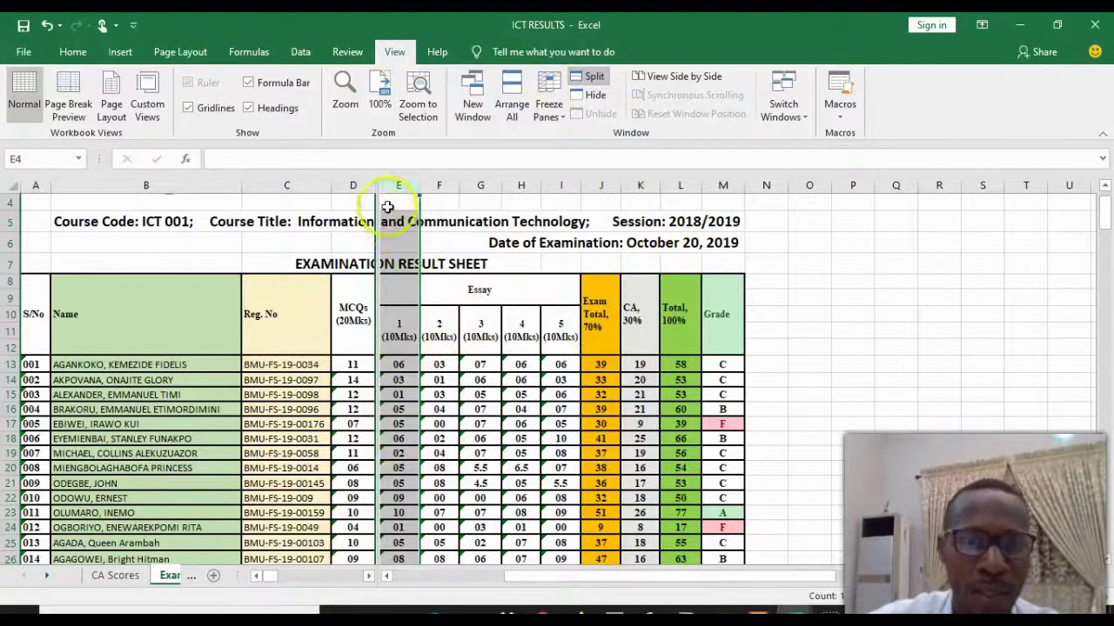
{"action": "left_click", "coordinate": [368, 577]}
{"action": "left_click", "coordinate": [256, 577]}
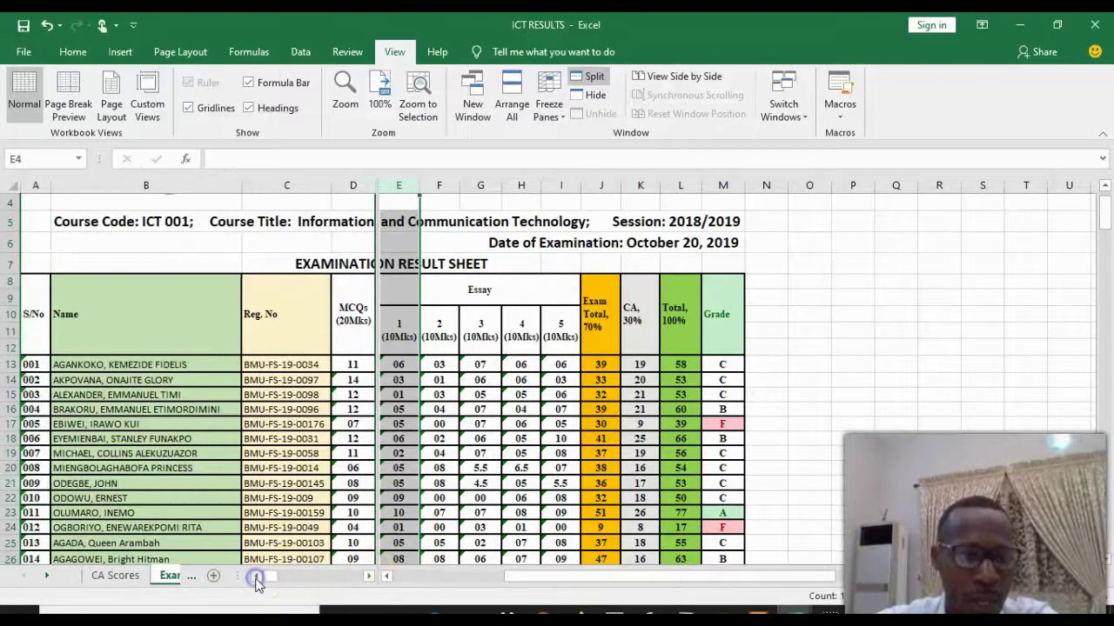
{"action": "mouse_move", "coordinate": [537, 581]}
{"action": "left_mouse_down"}
{"action": "mouse_move", "coordinate": [470, 581]}
{"action": "mouse_move", "coordinate": [517, 581]}
{"action": "left_mouse_up"}
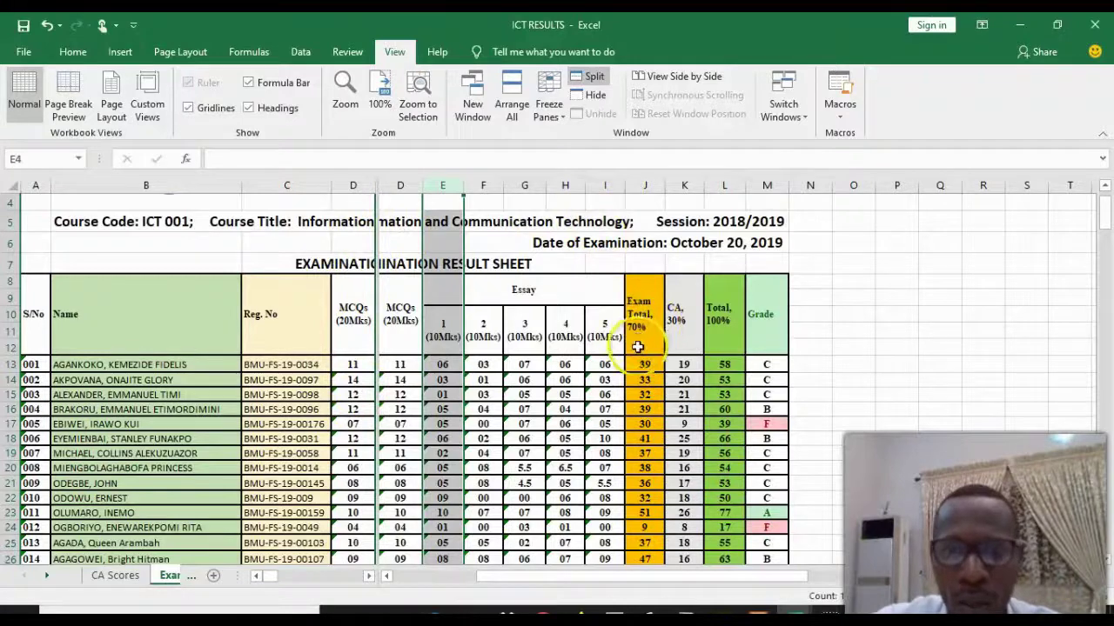
{"action": "left_click_drag", "start_coordinate": [696, 581], "coordinate": [856, 574]}
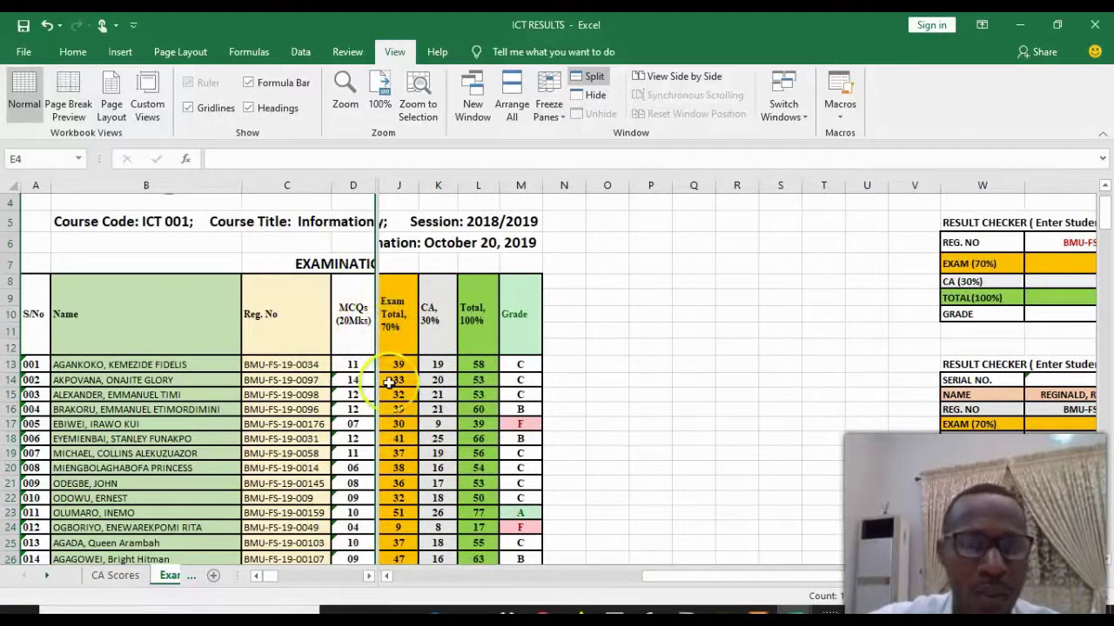
{"action": "left_click_drag", "start_coordinate": [746, 582], "coordinate": [691, 586]}
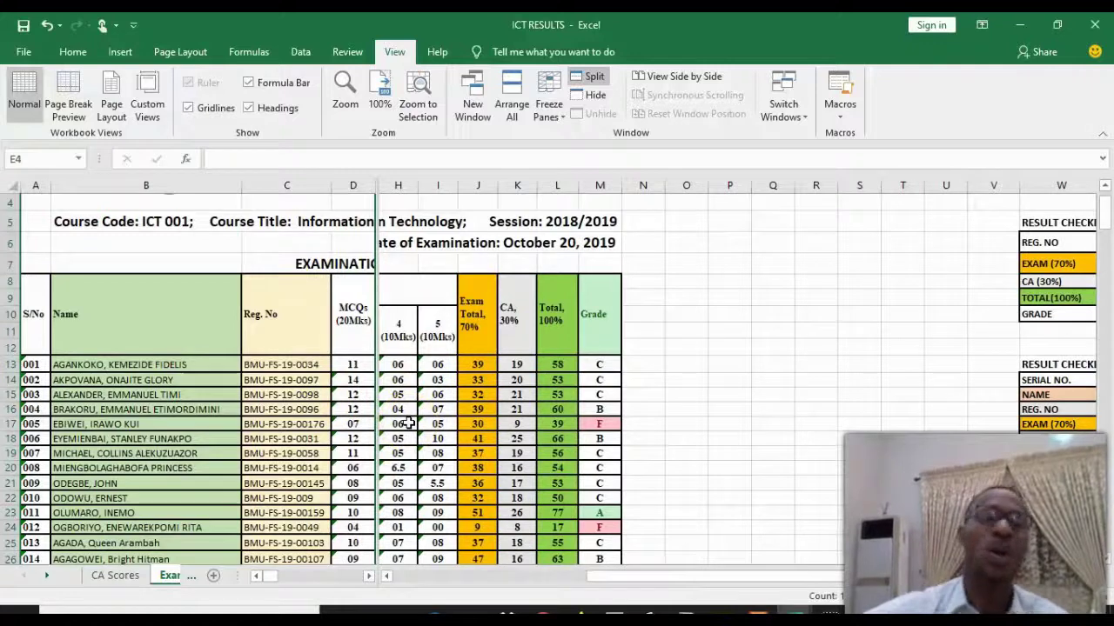
Step: Remove the split, deselect column E, and switch to Sheet1
{"action": "double_click", "coordinate": [375, 207]}
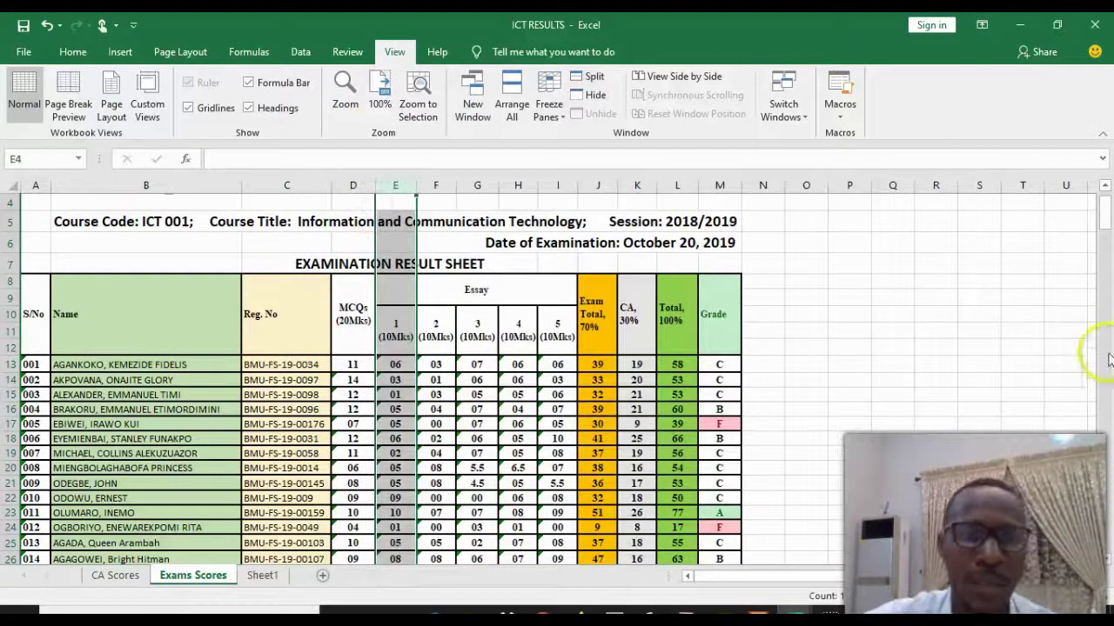
{"action": "left_click", "coordinate": [1055, 380]}
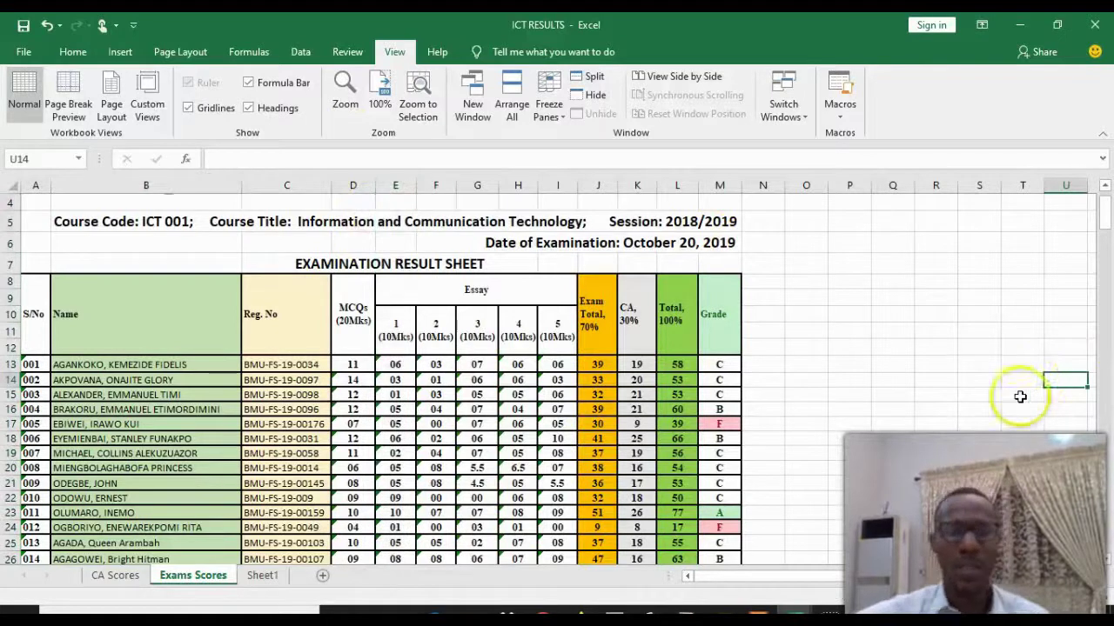
{"action": "left_click", "coordinate": [263, 576]}
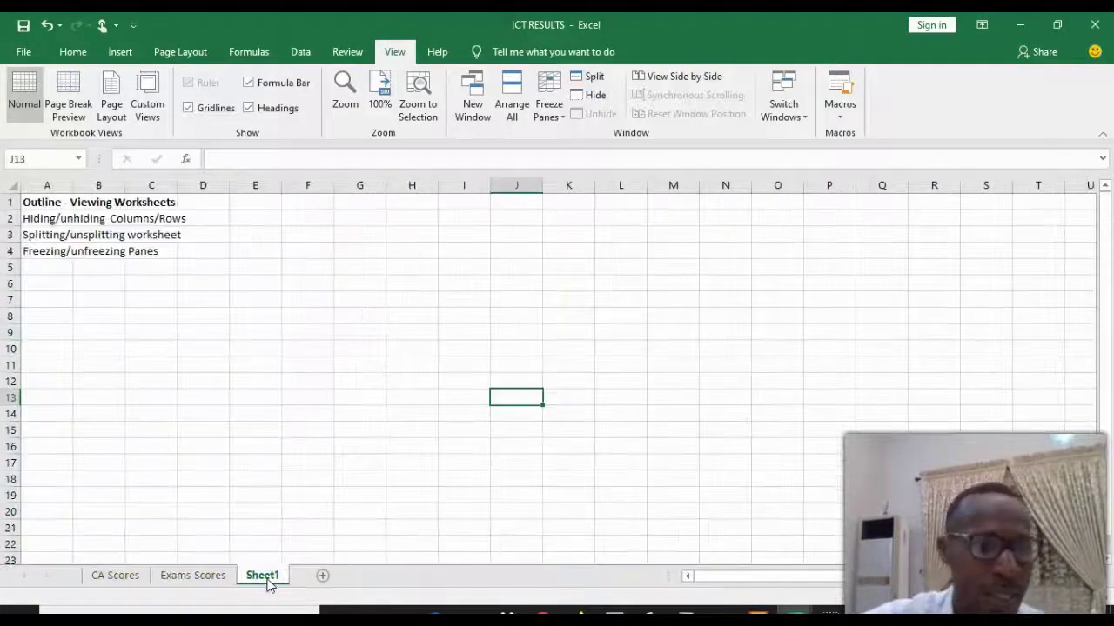
Step: Return to Exams Scores and browse the unsplit result table starting from row 1
{"action": "left_click", "coordinate": [202, 576]}
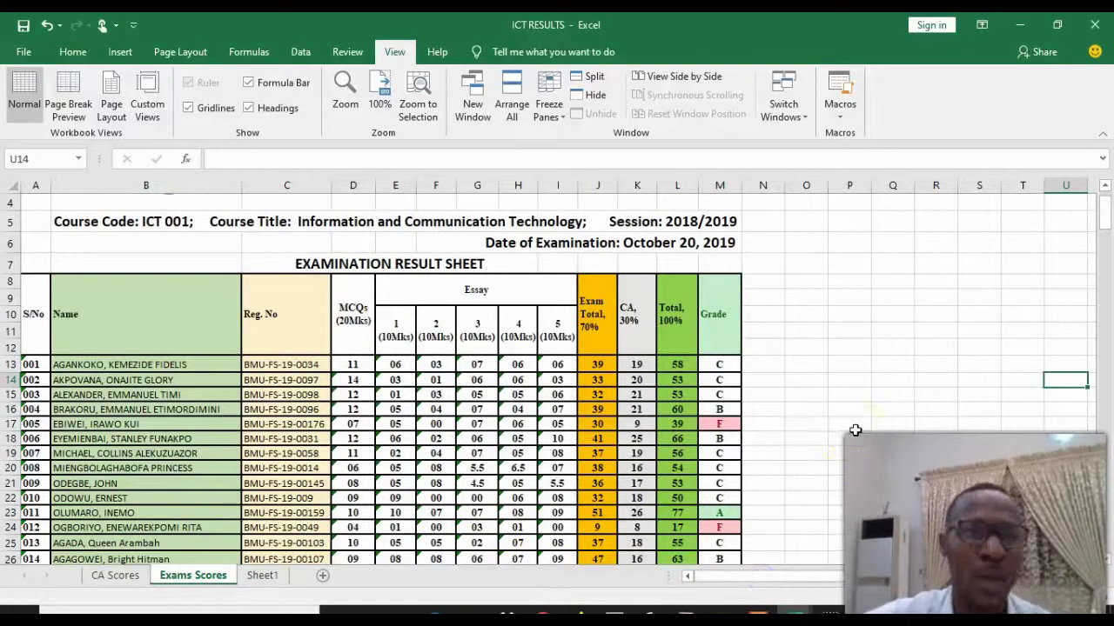
{"action": "scroll", "coordinate": [875, 400], "scroll_direction": "up", "scroll_amount": 1}
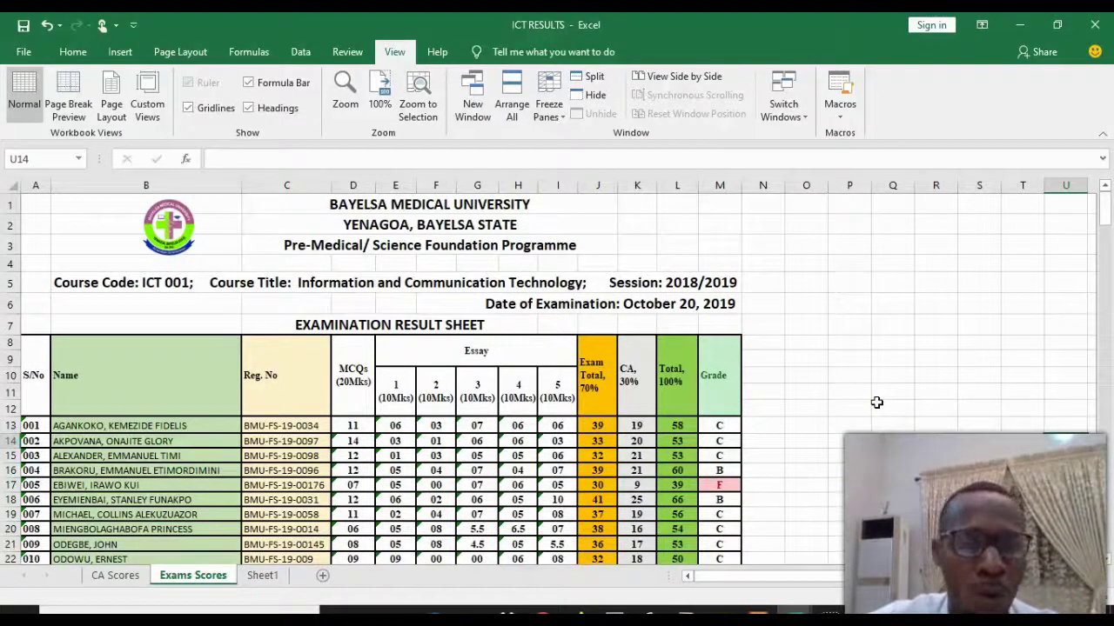
{"action": "left_click", "coordinate": [793, 394]}
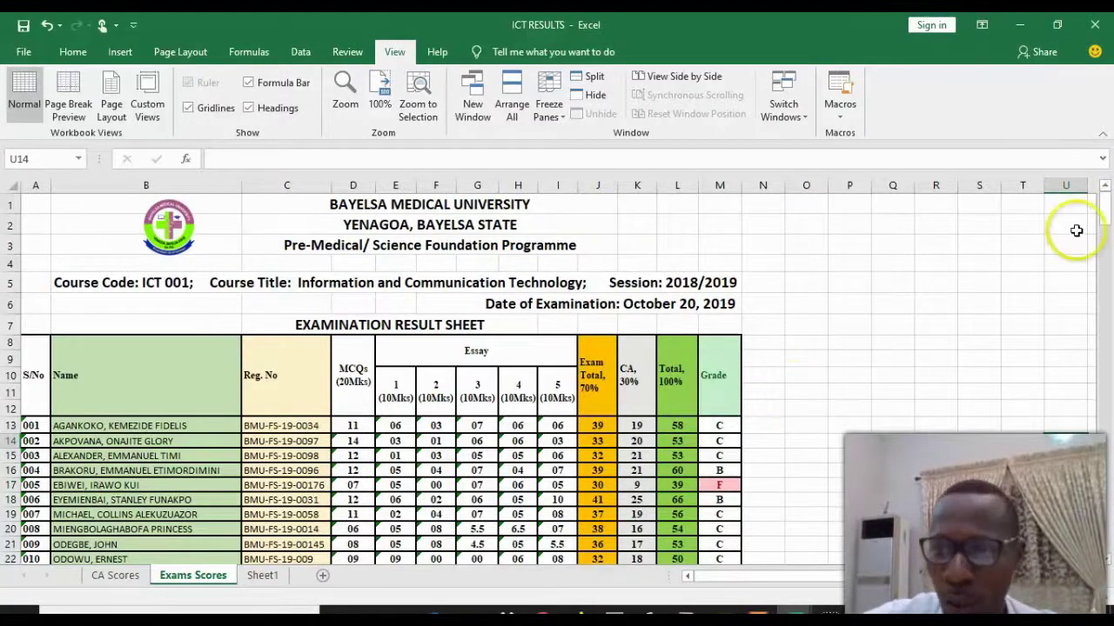
{"action": "mouse_move", "coordinate": [1101, 213]}
{"action": "left_mouse_down"}
{"action": "mouse_move", "coordinate": [1086, 303]}
{"action": "mouse_move", "coordinate": [1102, 198]}
{"action": "left_mouse_up"}
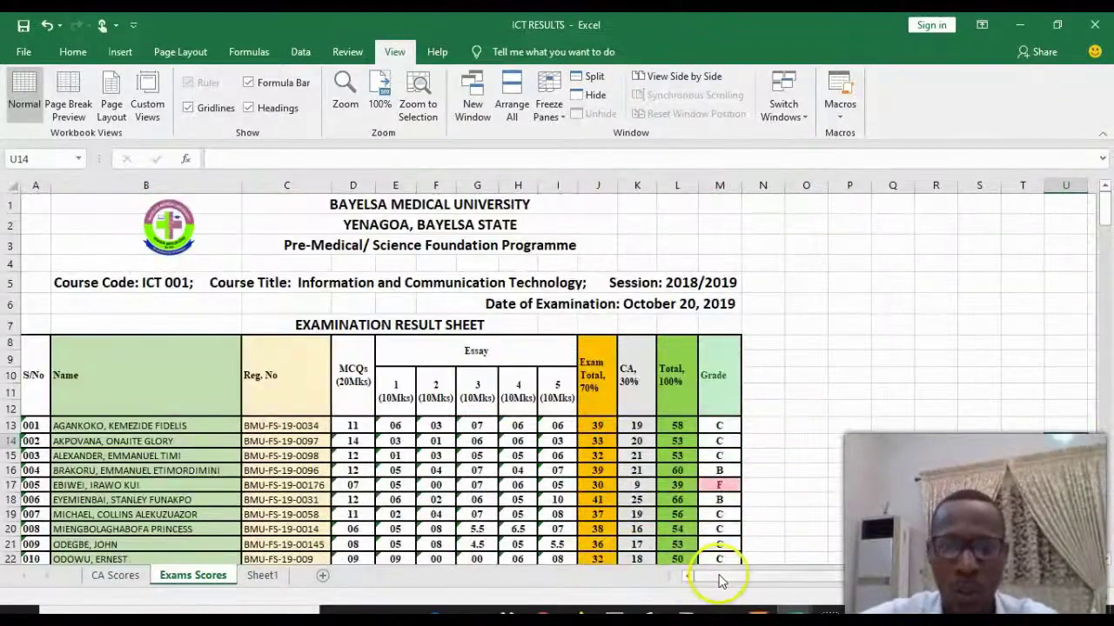
{"action": "mouse_move", "coordinate": [727, 578]}
{"action": "left_mouse_down"}
{"action": "mouse_move", "coordinate": [817, 573]}
{"action": "mouse_move", "coordinate": [708, 583]}
{"action": "left_mouse_up"}
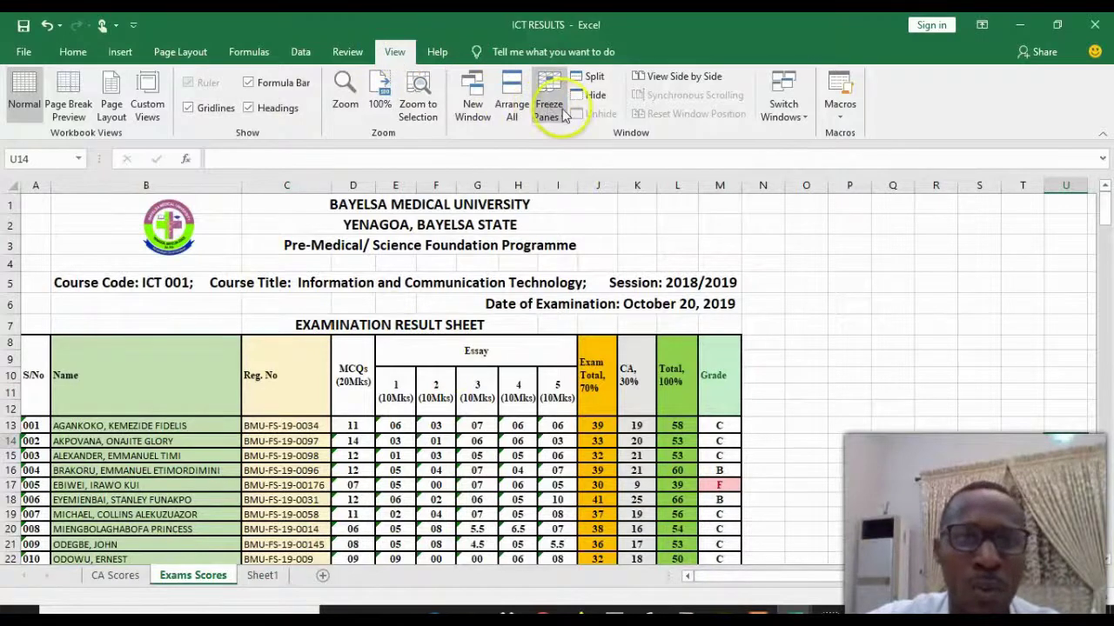
Step: Freeze the top row of Exams Scores and test it by scrolling down
{"action": "left_click", "coordinate": [68, 209]}
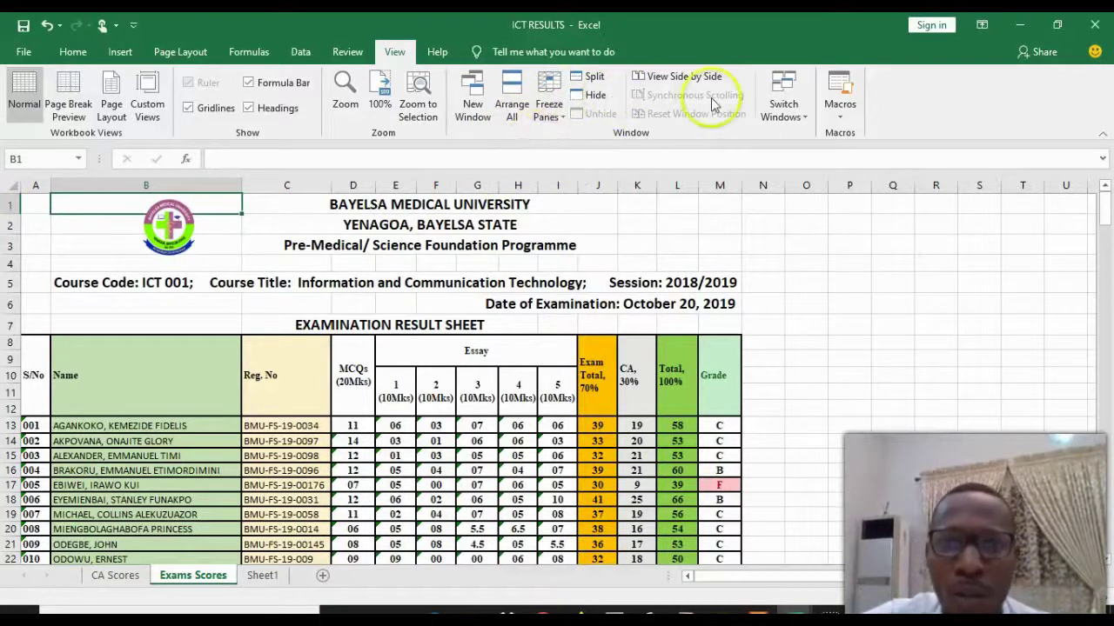
{"action": "left_click", "coordinate": [545, 111]}
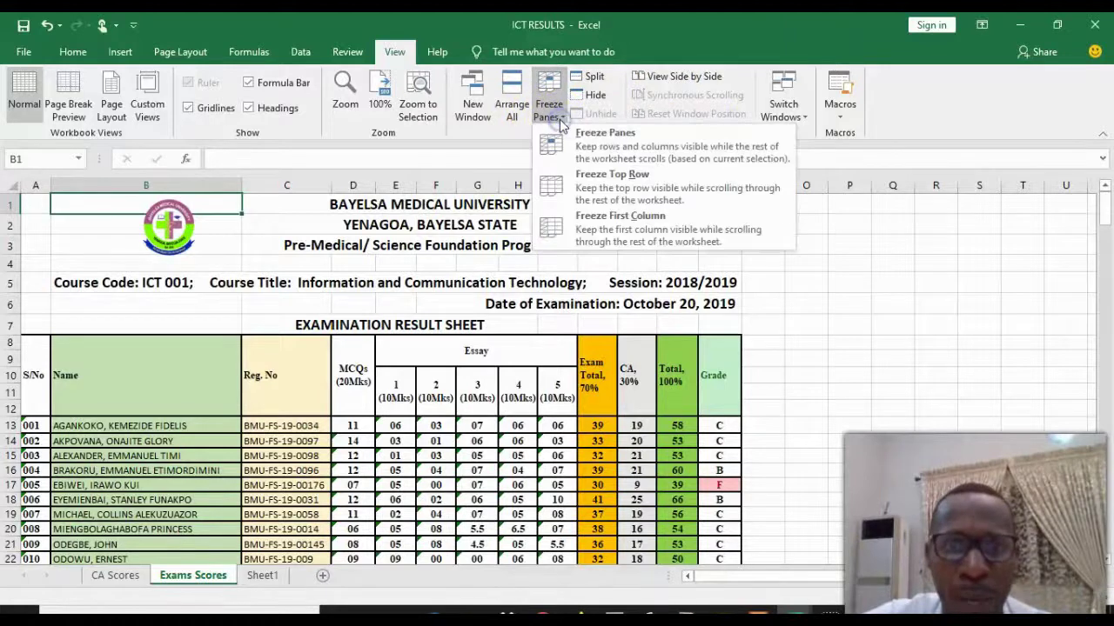
{"action": "left_click", "coordinate": [611, 185]}
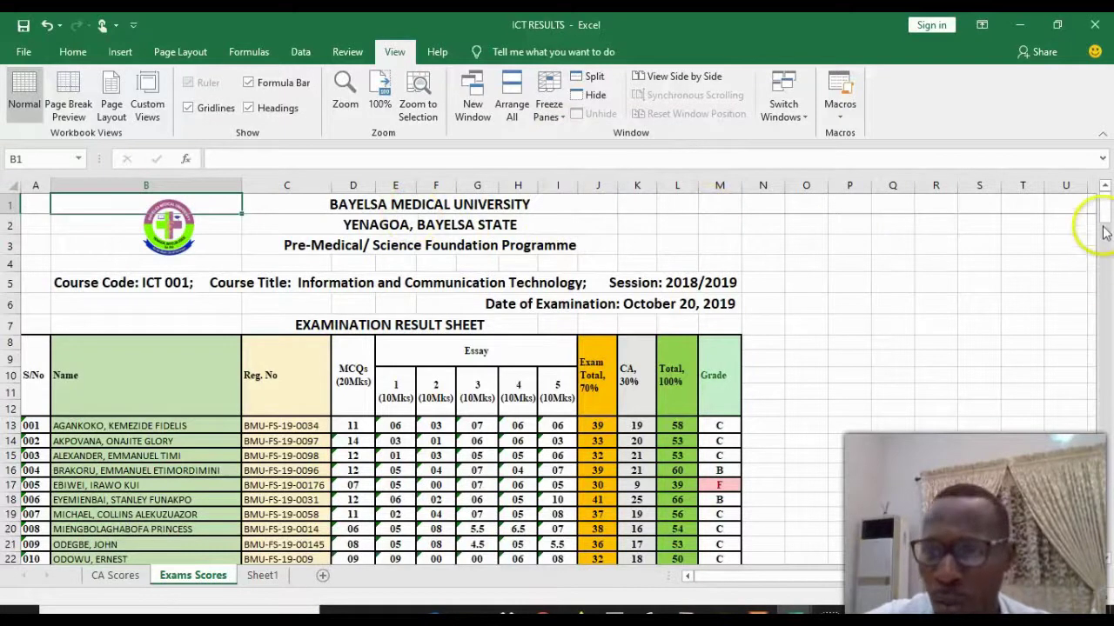
{"action": "mouse_move", "coordinate": [1102, 216]}
{"action": "left_mouse_down"}
{"action": "mouse_move", "coordinate": [1105, 254]}
{"action": "mouse_move", "coordinate": [1107, 198]}
{"action": "left_mouse_up"}
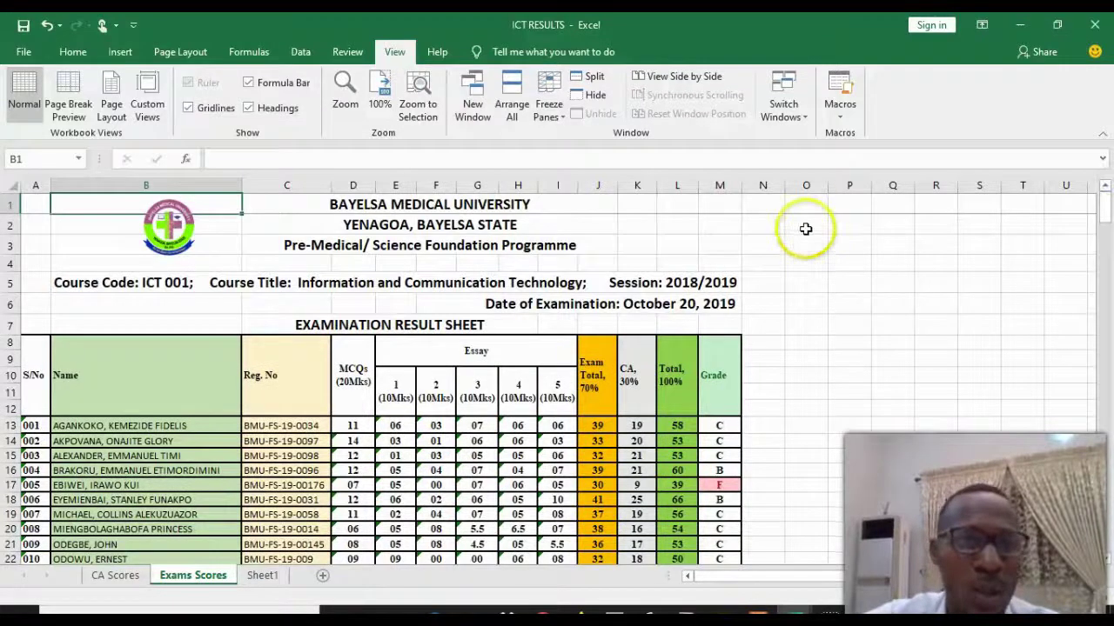
Step: Unfreeze the panes so the whole sheet scrolls freely, then select cell A1
{"action": "left_click", "coordinate": [12, 205]}
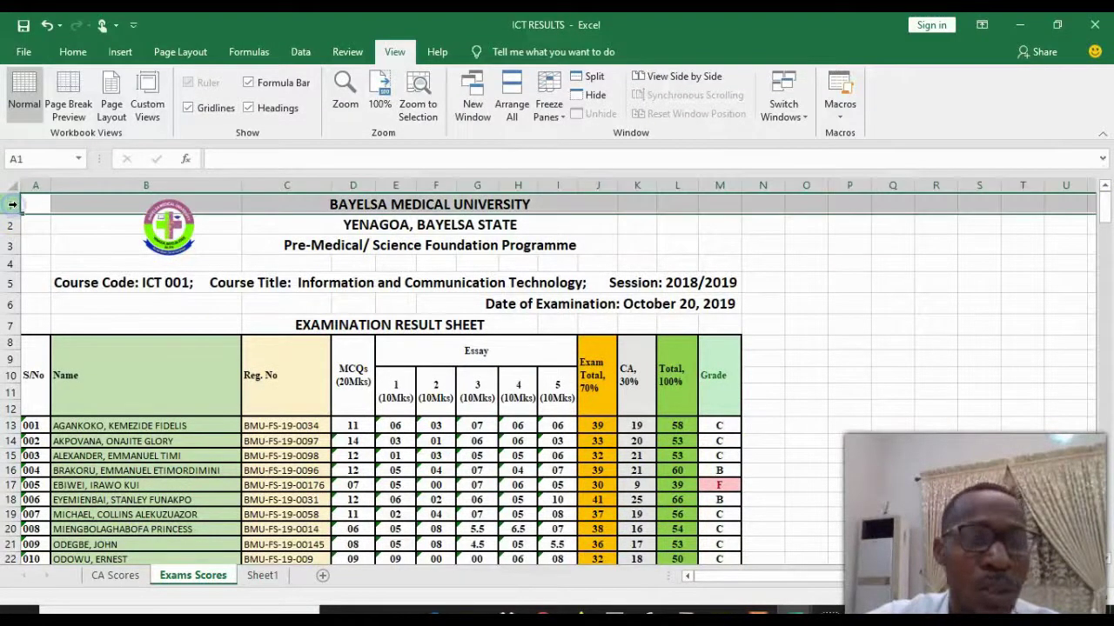
{"action": "left_click", "coordinate": [553, 111]}
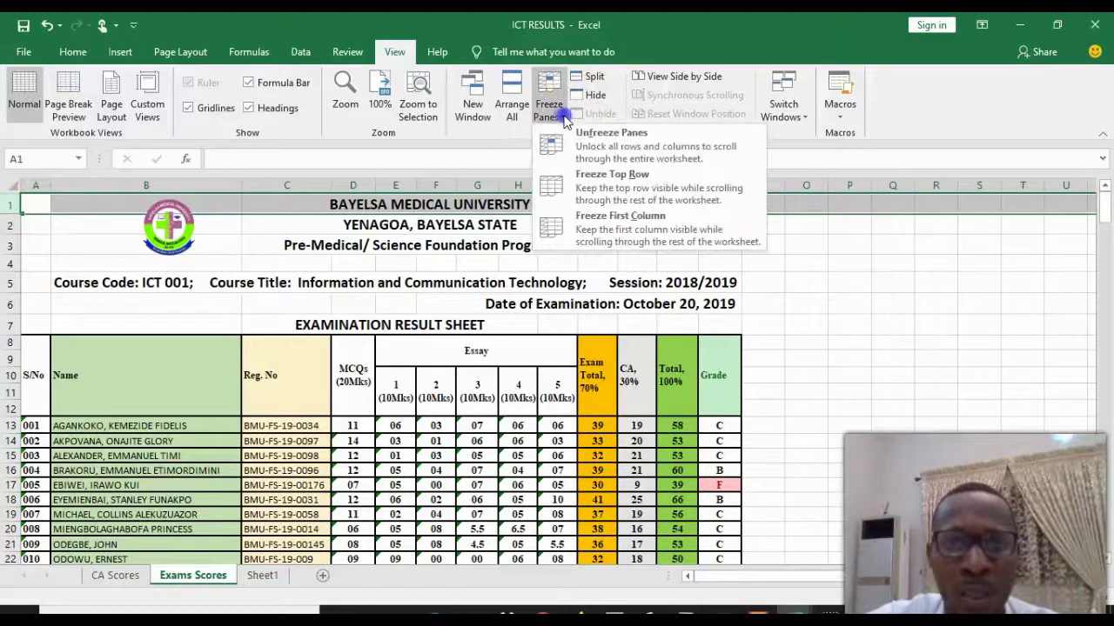
{"action": "left_click", "coordinate": [632, 144]}
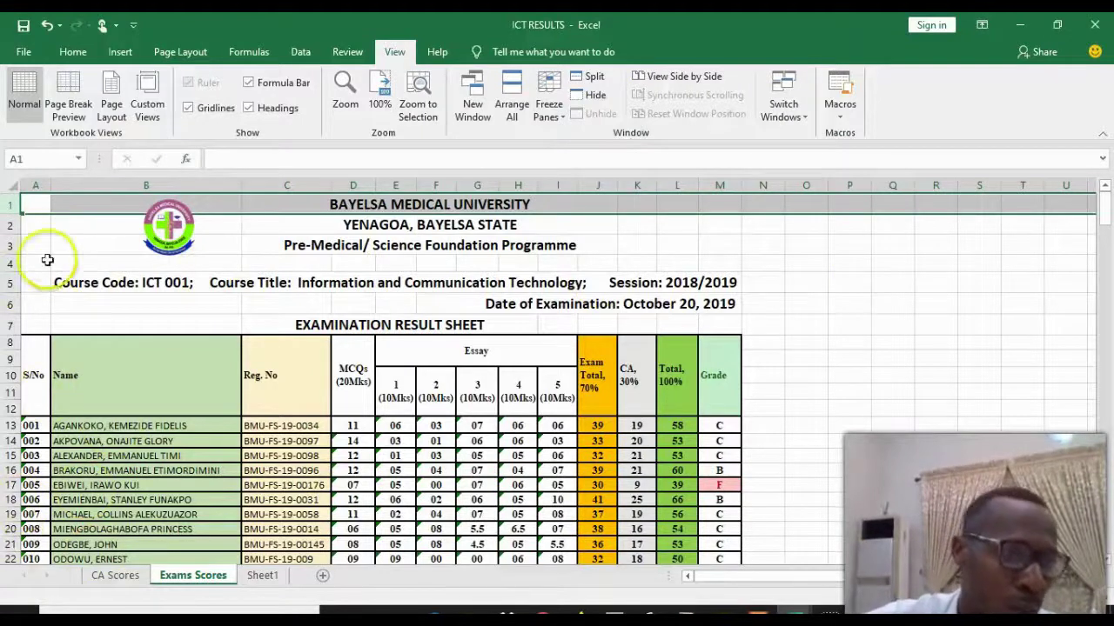
{"action": "left_click", "coordinate": [35, 185]}
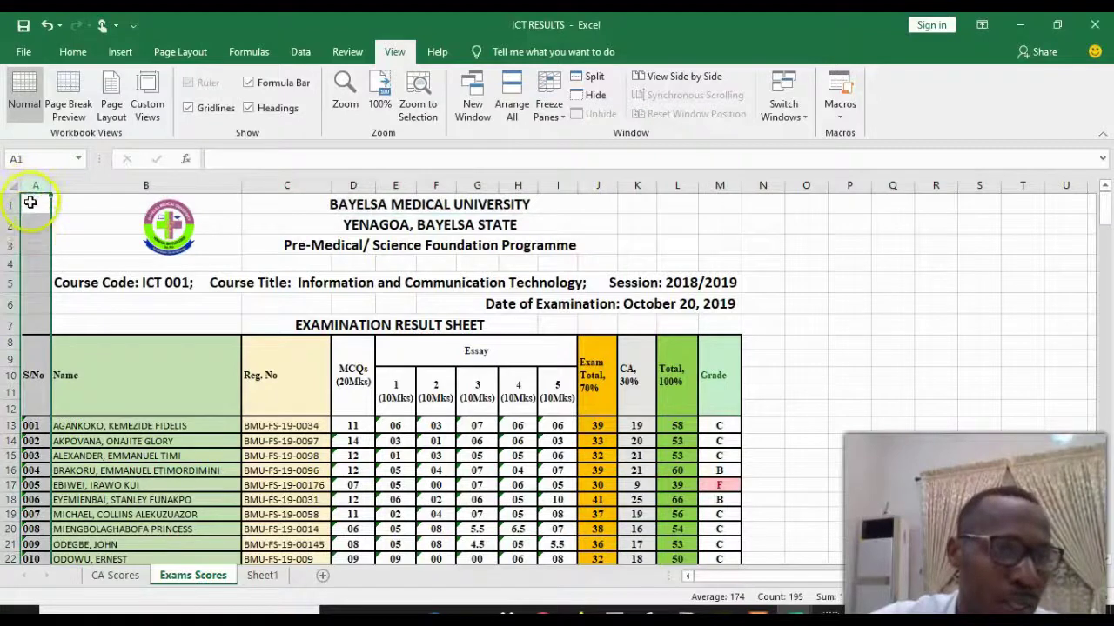
{"action": "left_click", "coordinate": [30, 202]}
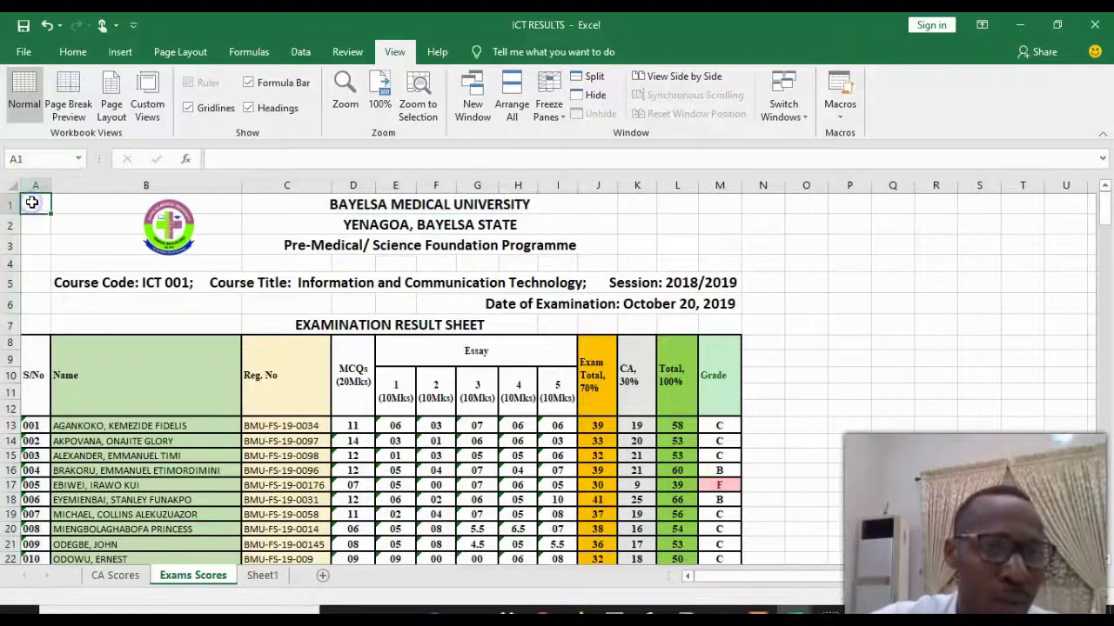
{"action": "left_click", "coordinate": [560, 118]}
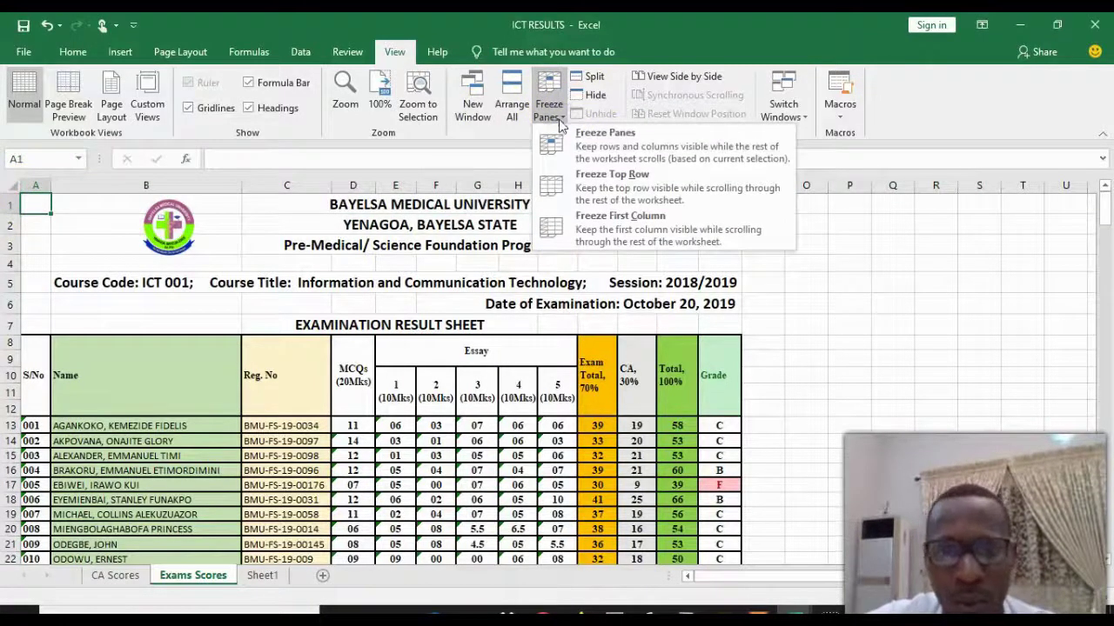
{"action": "left_click", "coordinate": [625, 222]}
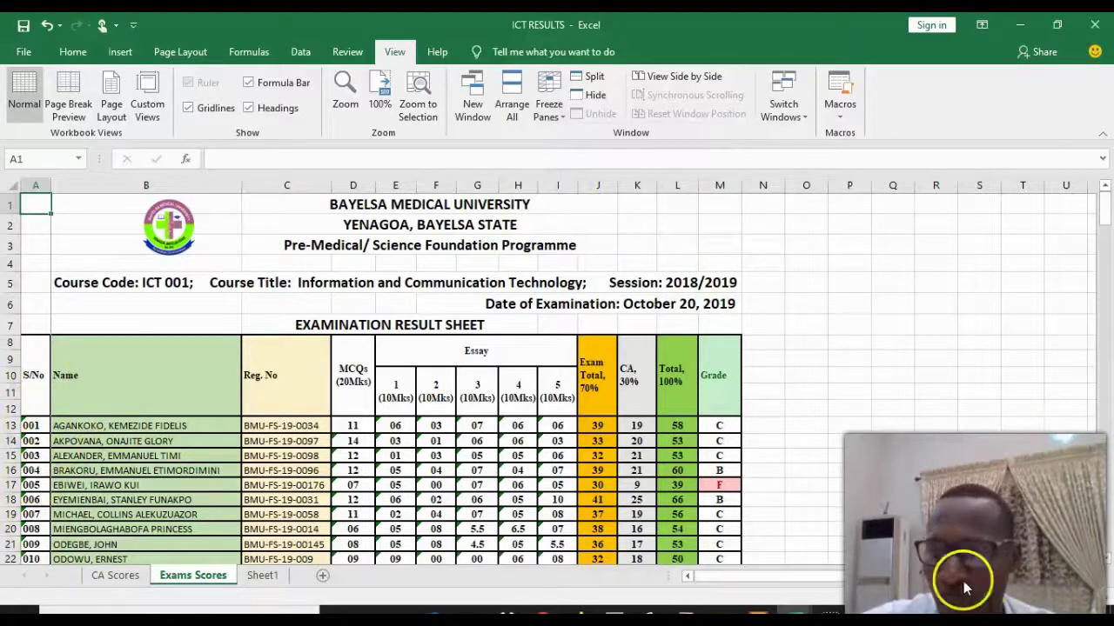
{"action": "scroll", "coordinate": [957, 582], "scroll_direction": "right", "scroll_amount": 5}
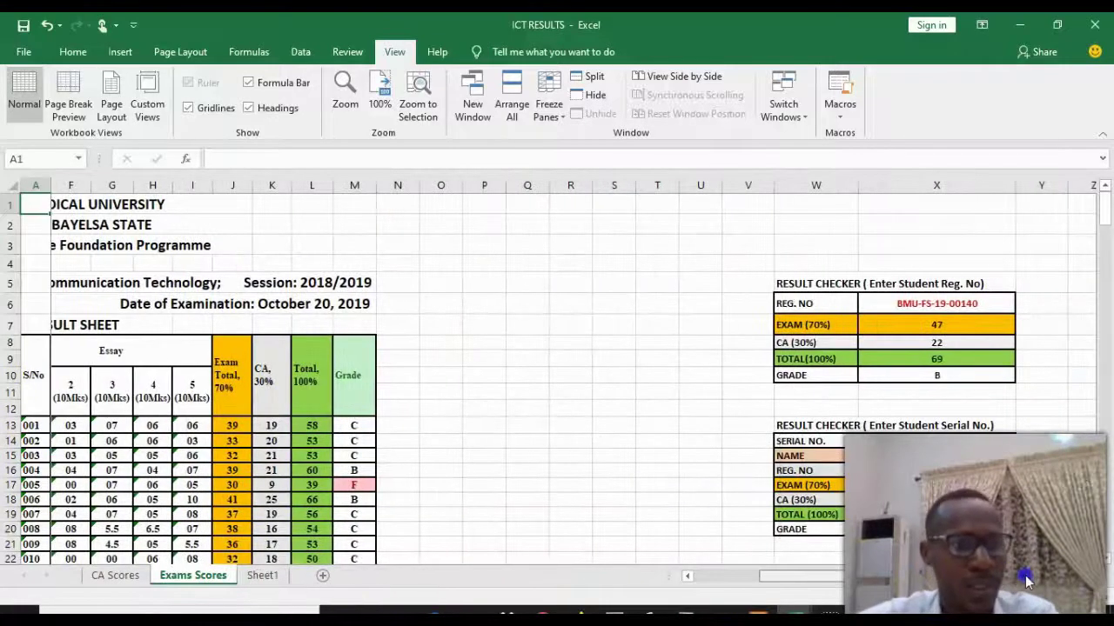
{"action": "scroll", "coordinate": [1029, 582], "scroll_direction": "left", "scroll_amount": 5}
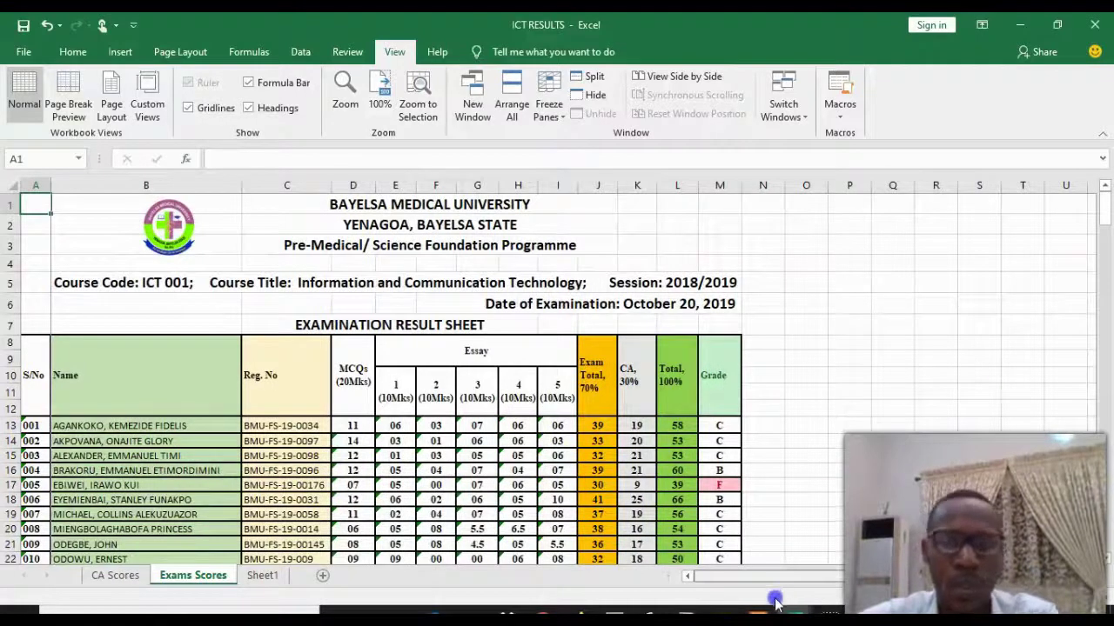
{"action": "left_click", "coordinate": [33, 206]}
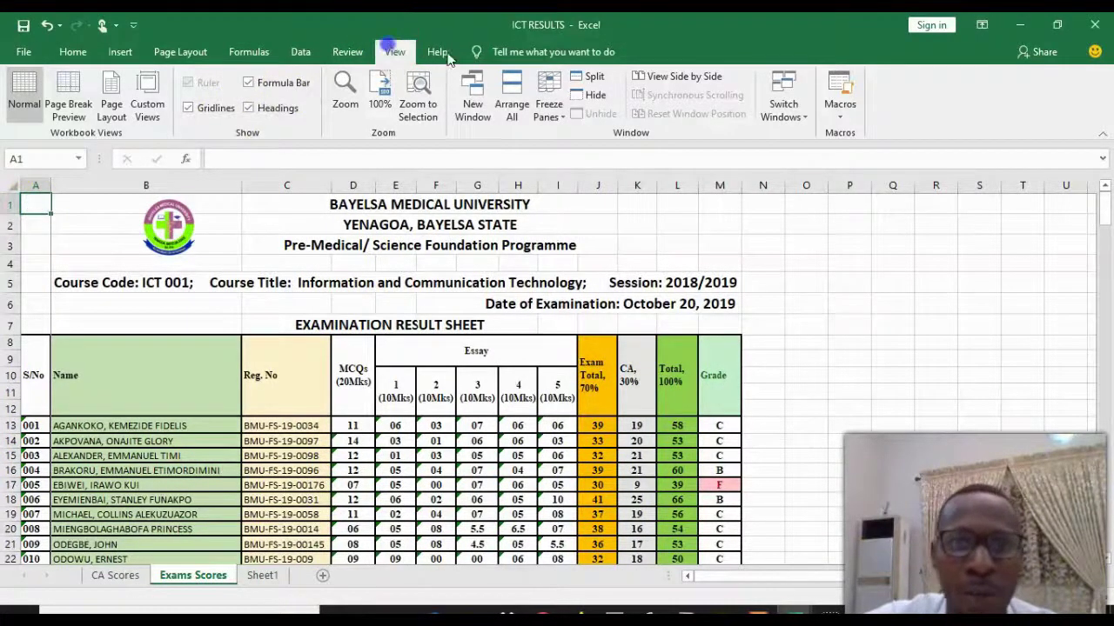
{"action": "left_click", "coordinate": [557, 113]}
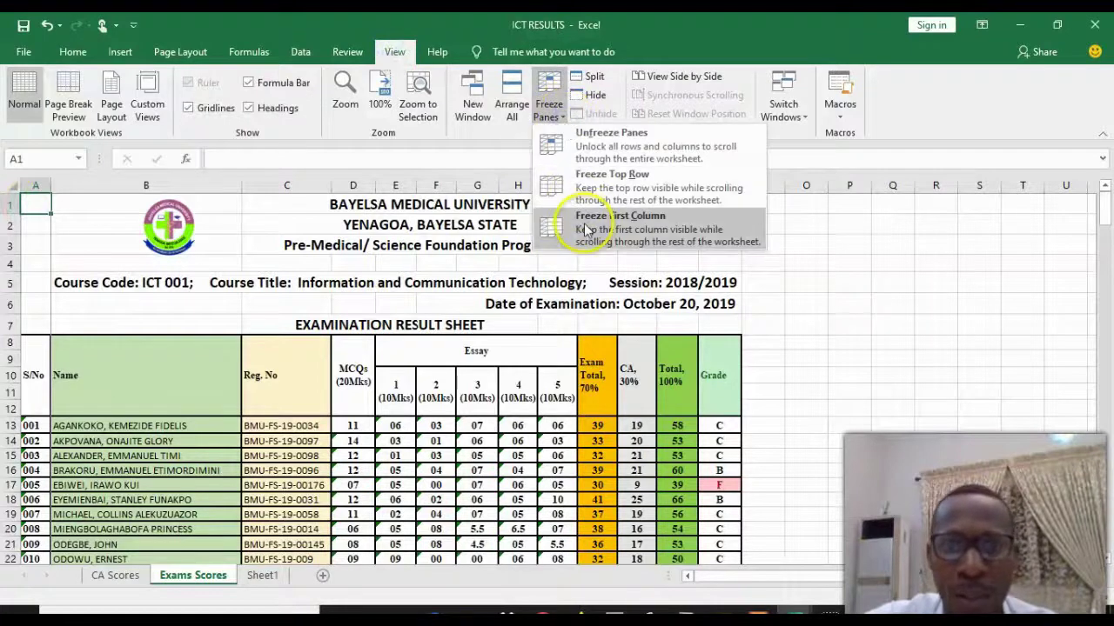
{"action": "left_click", "coordinate": [598, 143]}
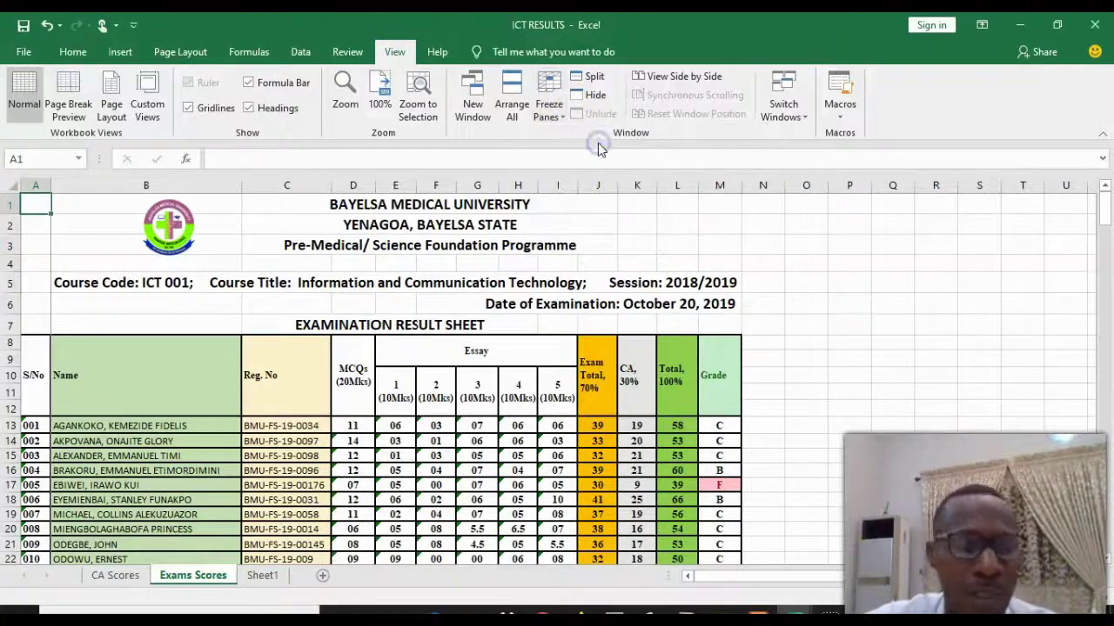
Step: Select cell D13 as the freeze point for rows 1–12 and columns A–C
{"action": "left_click", "coordinate": [836, 409]}
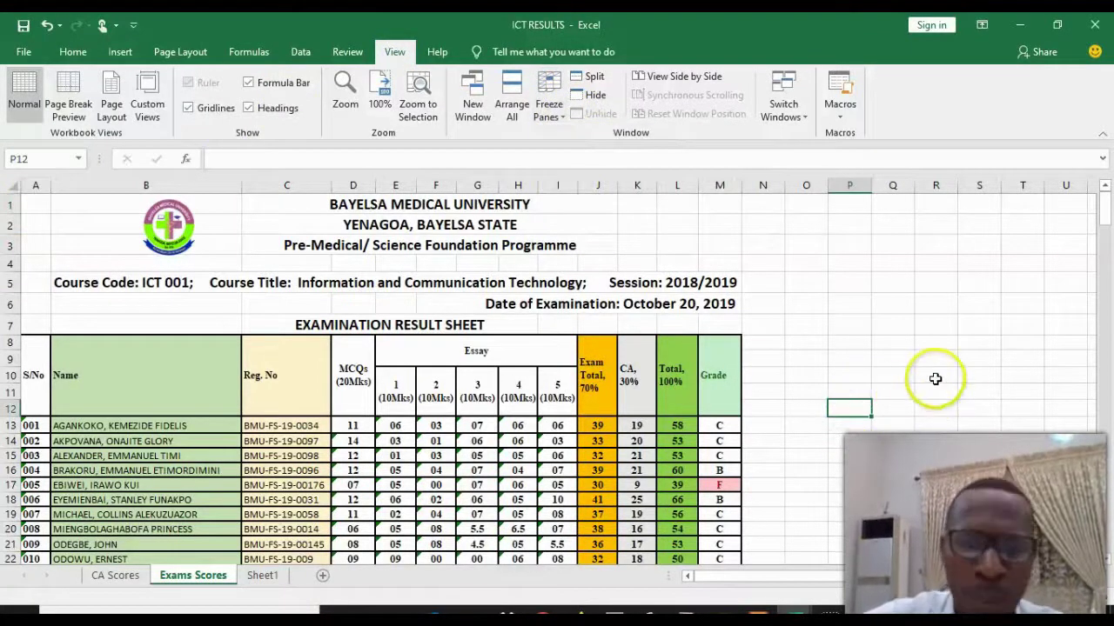
{"action": "scroll", "coordinate": [952, 377], "scroll_direction": "down", "scroll_amount": 1}
{"action": "scroll", "coordinate": [950, 377], "scroll_direction": "up", "scroll_amount": 1}
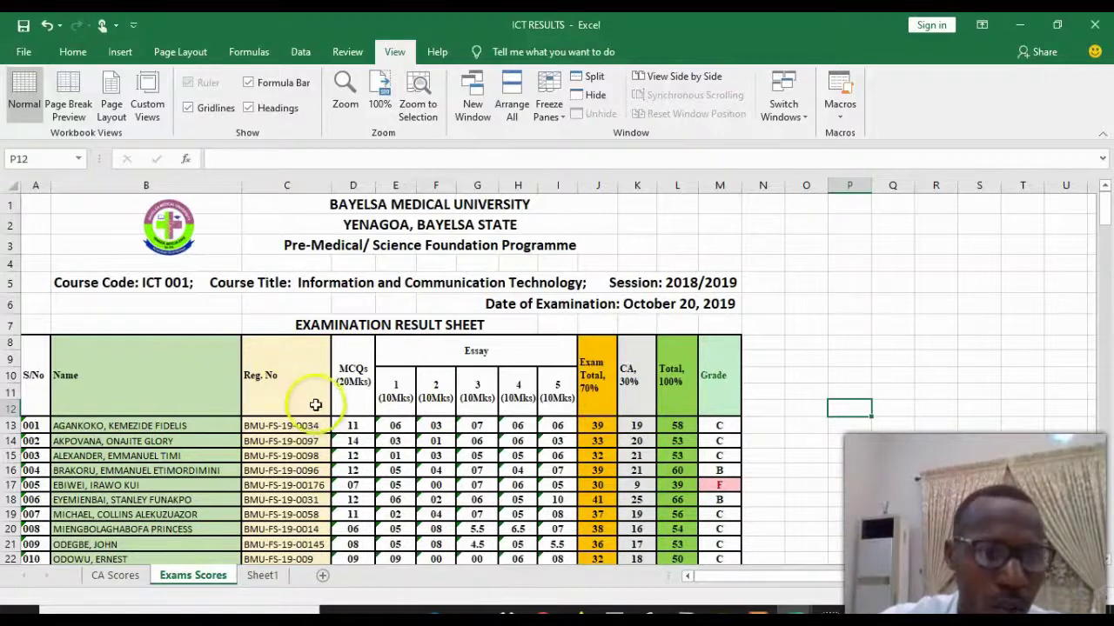
{"action": "left_click", "coordinate": [351, 426]}
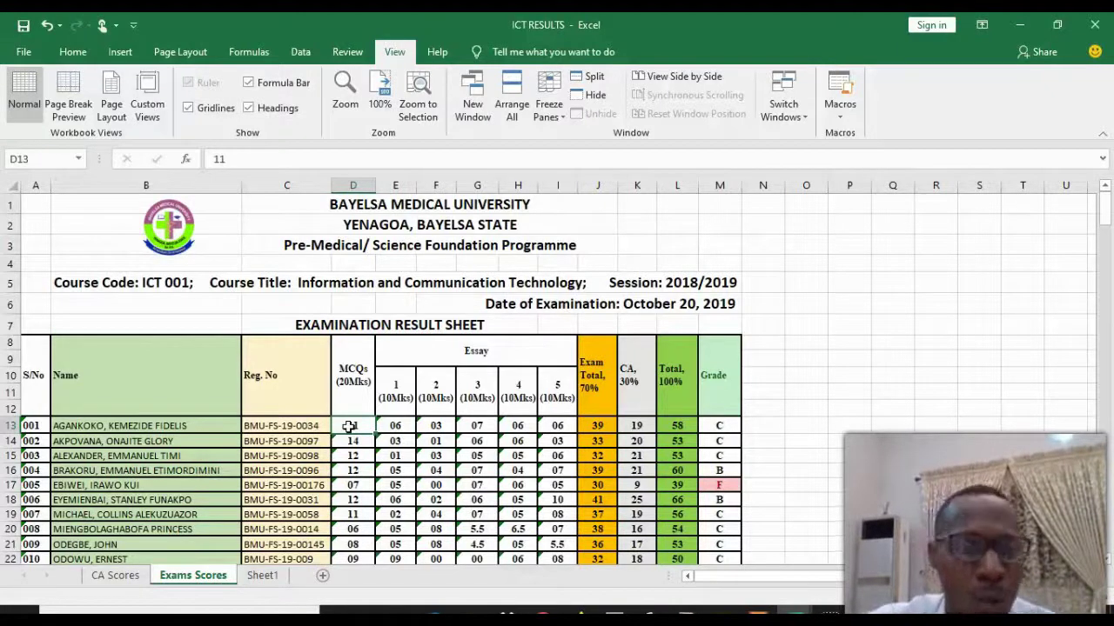
Step: Freeze panes at D13, test by scrolling both directions, then switch to Sheet1
{"action": "left_click", "coordinate": [548, 110]}
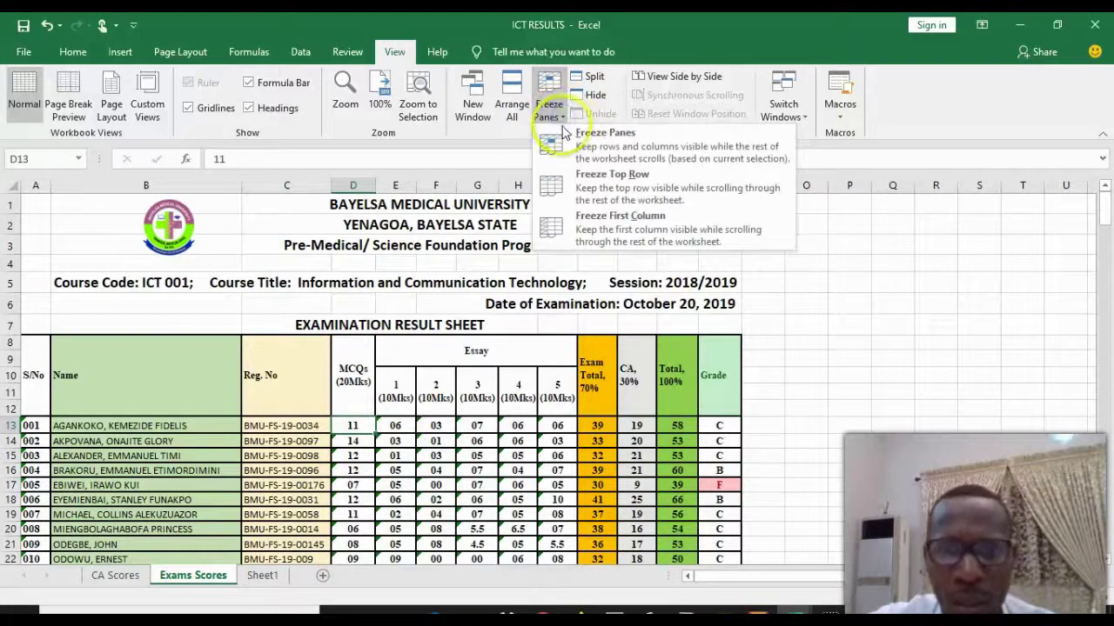
{"action": "left_click", "coordinate": [629, 146]}
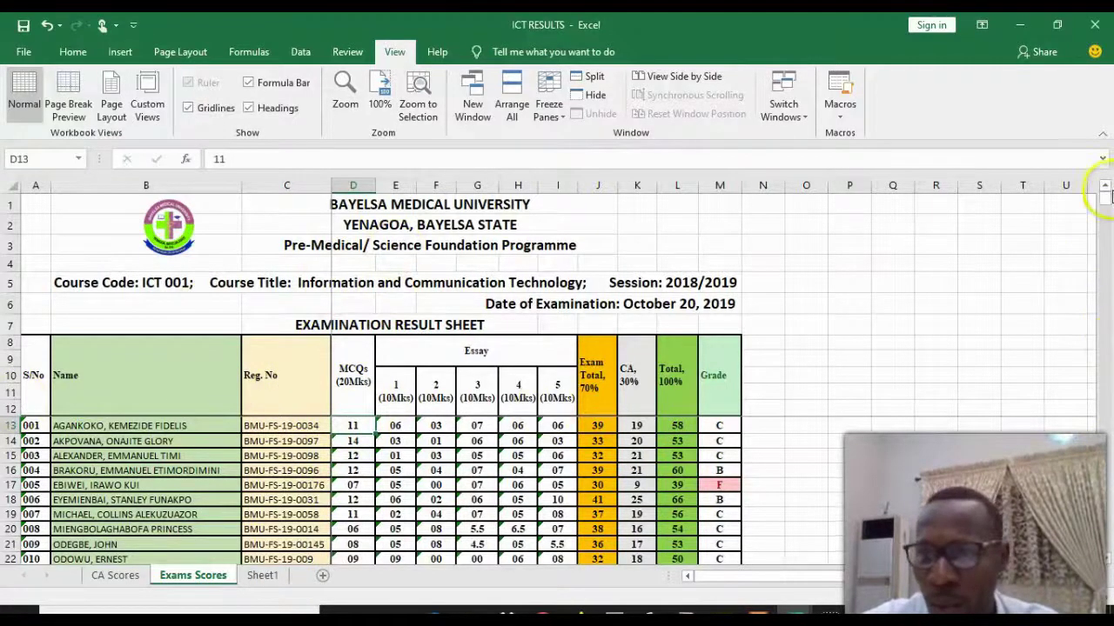
{"action": "left_click_drag", "start_coordinate": [1103, 199], "coordinate": [1105, 261]}
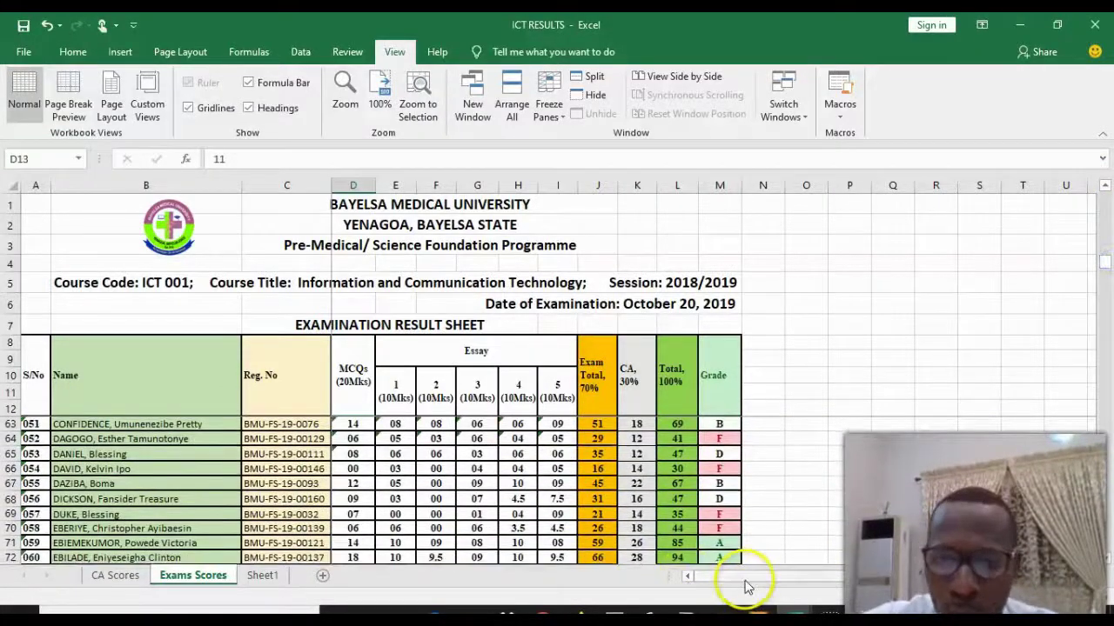
{"action": "left_click_drag", "start_coordinate": [748, 577], "coordinate": [938, 585]}
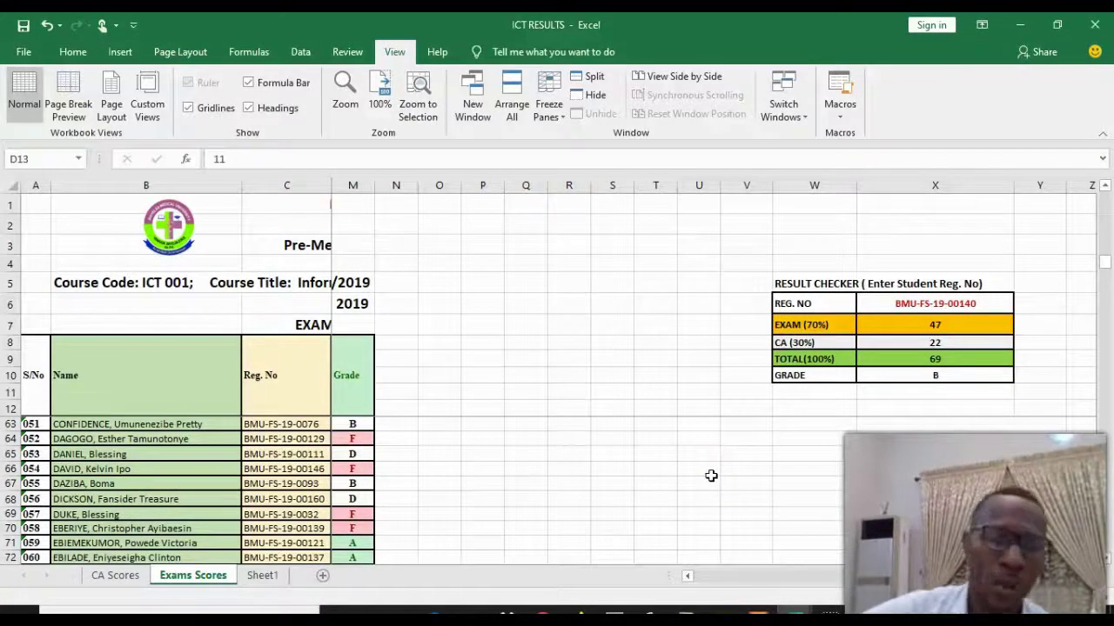
{"action": "left_click", "coordinate": [262, 577]}
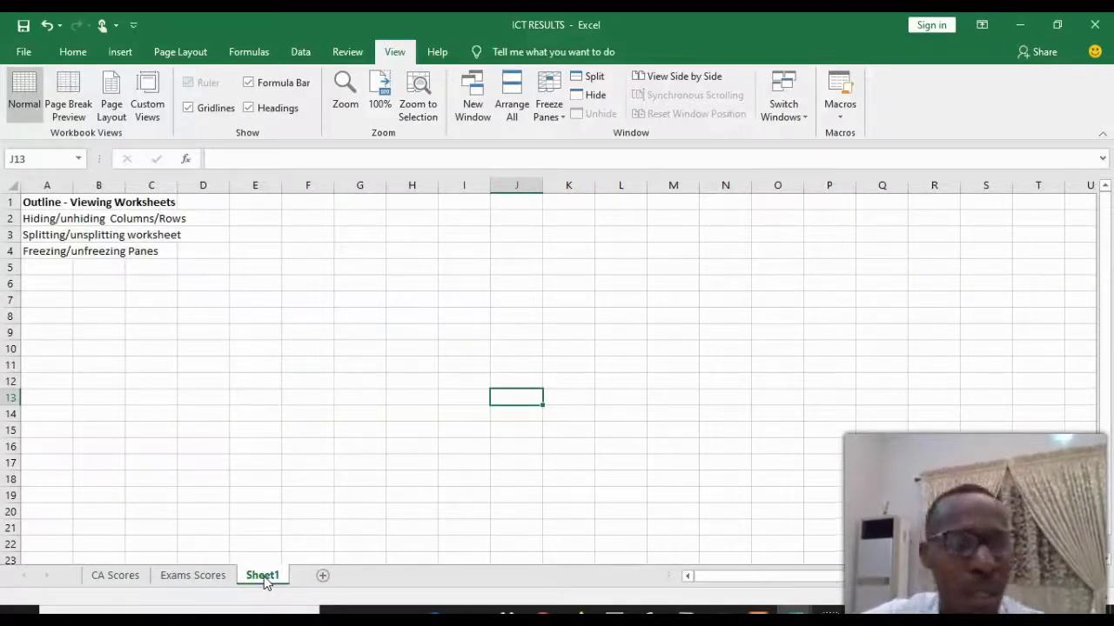
Step: Return to the Exams Scores sheet, still frozen at rows 1–12 and columns A–C
{"action": "left_click", "coordinate": [193, 577]}
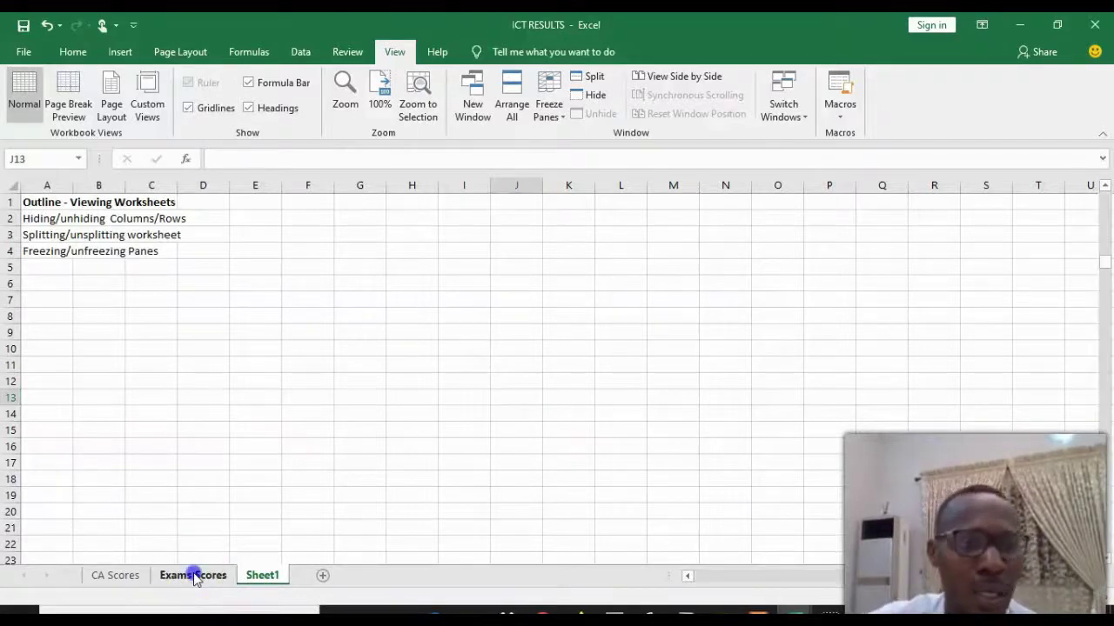
{"action": "left_click", "coordinate": [193, 577]}
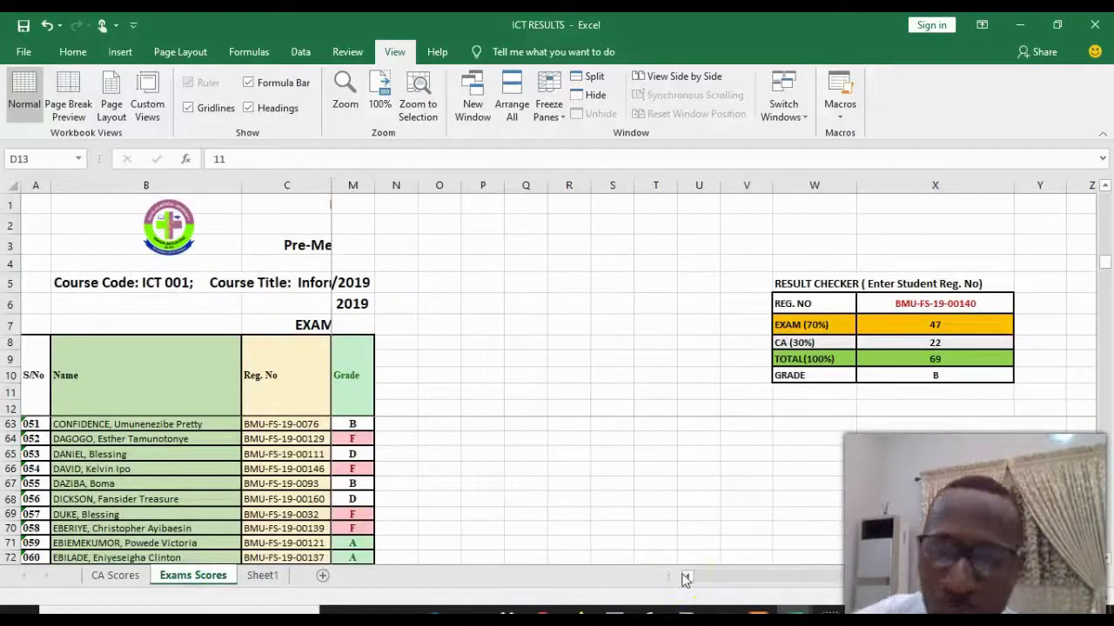